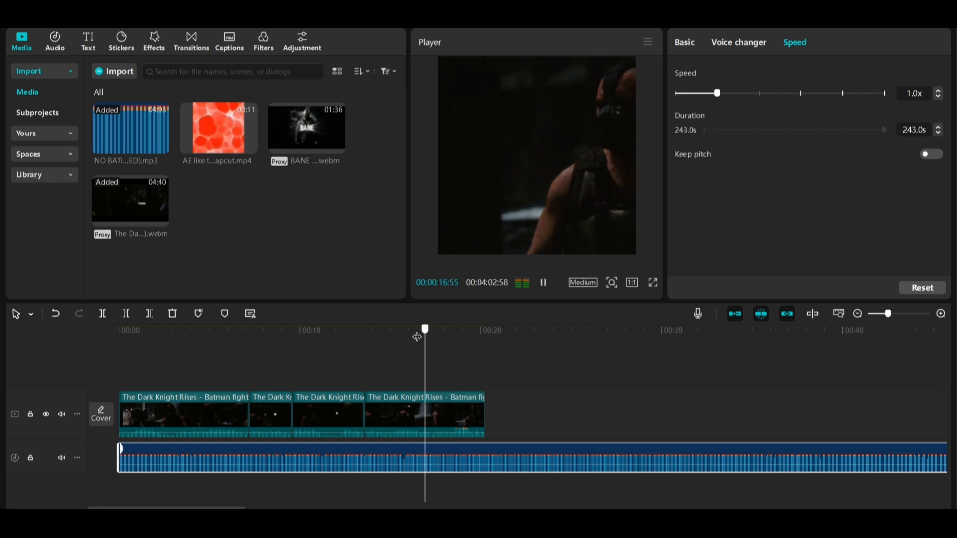
Play back the fight sequence with the music to review the timing.
{"action": "key", "text": "XF86AudioLowerVolume"}
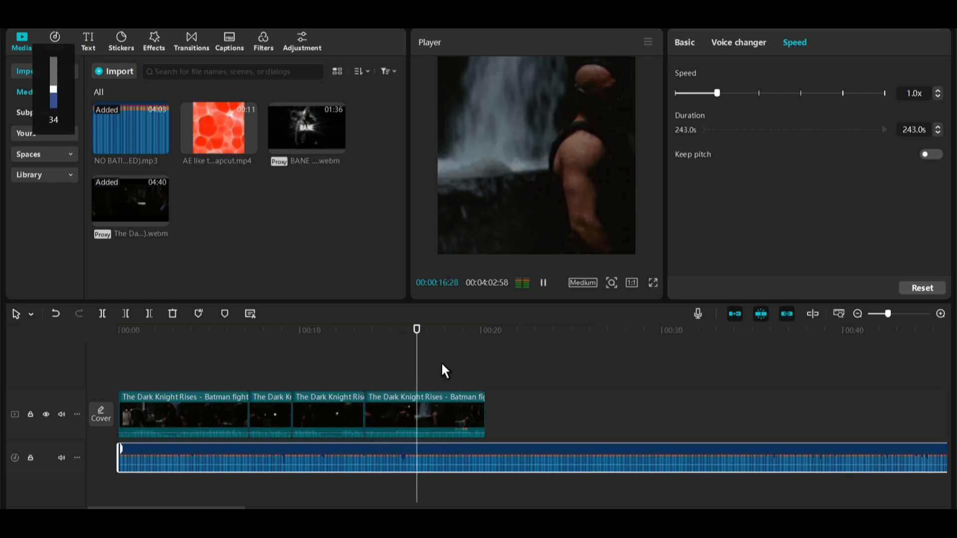
{"action": "key", "text": "space"}
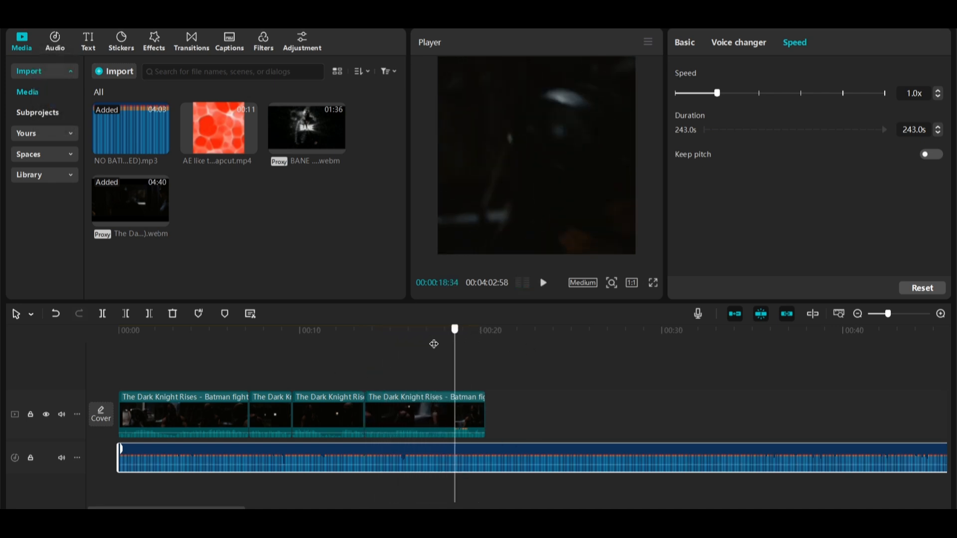
{"action": "left_click_drag", "start_coordinate": [442, 355], "coordinate": [426, 354]}
{"action": "key", "text": "space"}
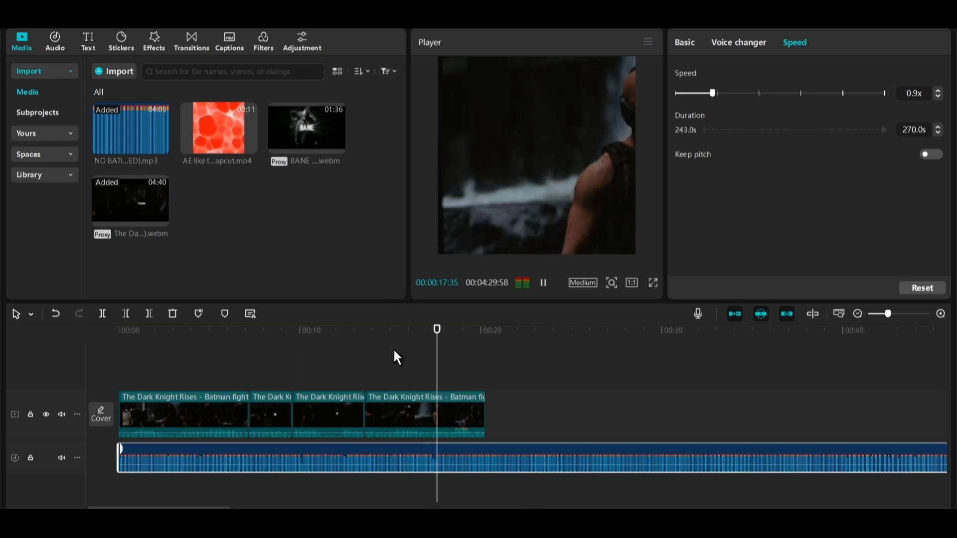
{"action": "key", "text": "space"}
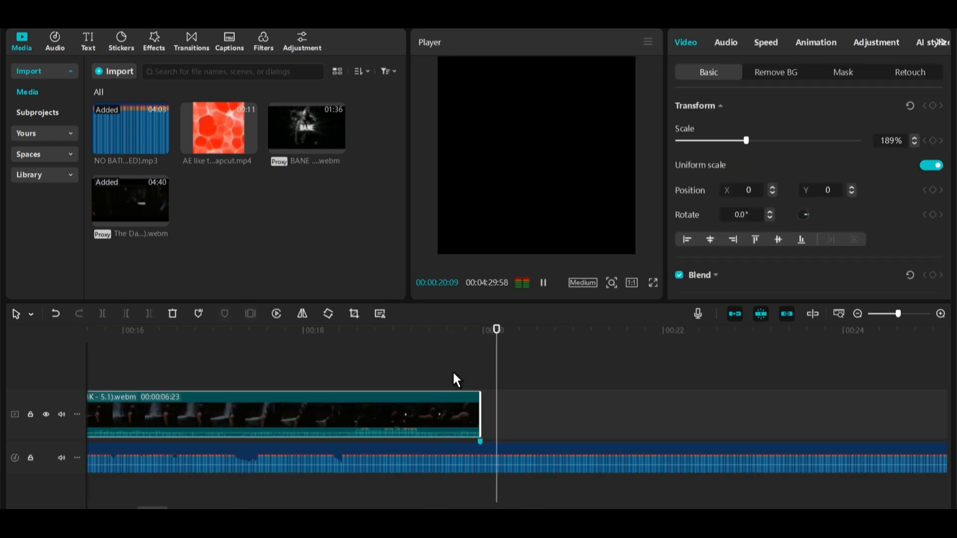
{"action": "left_click", "coordinate": [453, 376]}
{"action": "key", "text": "space"}
{"action": "key", "text": "space"}
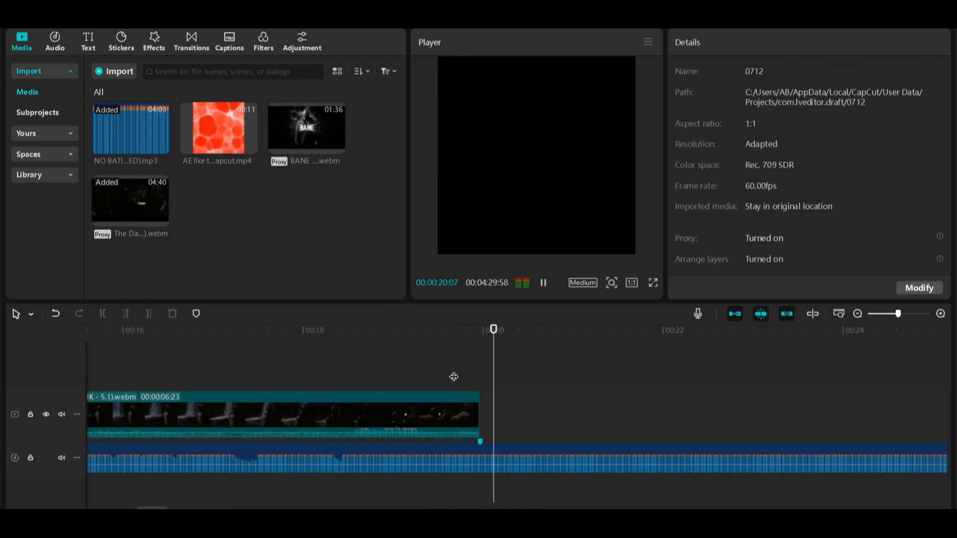
Add a music volume keyframe just before the fight clips end and lower it to -17.4 dB.
{"action": "left_click_drag", "start_coordinate": [472, 331], "coordinate": [476, 331]}
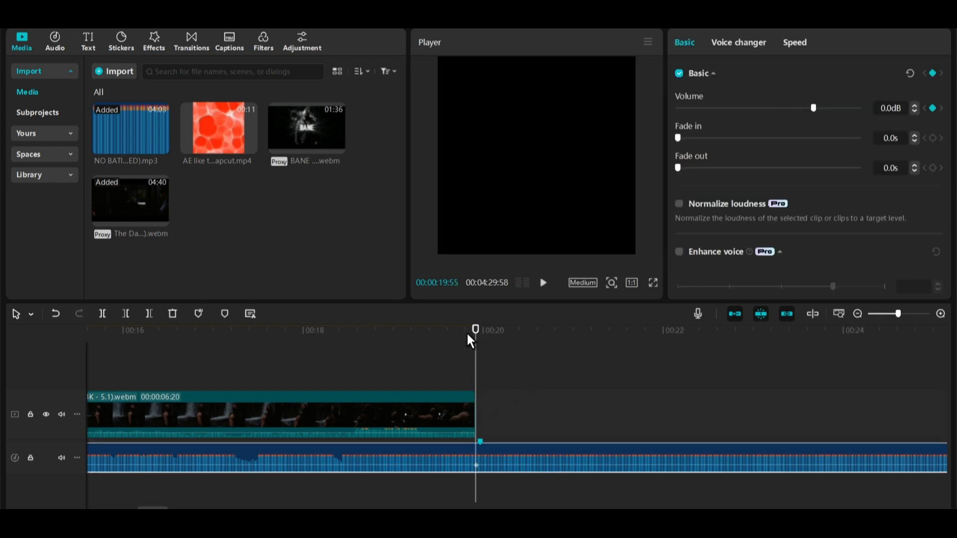
{"action": "left_click", "coordinate": [468, 334]}
{"action": "left_click", "coordinate": [932, 73]}
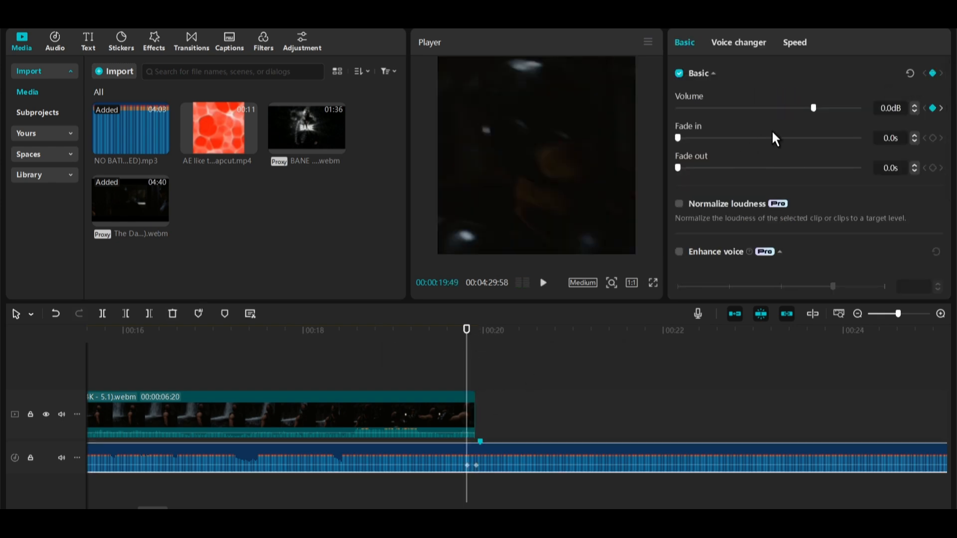
{"action": "left_click_drag", "start_coordinate": [814, 106], "coordinate": [773, 104]}
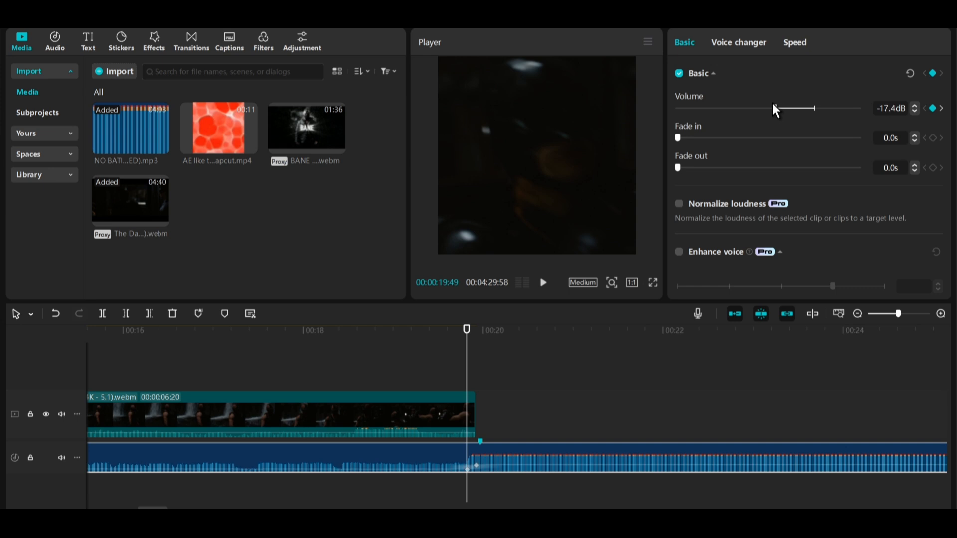
Add a music volume keyframe at the start of the timeline.
{"action": "key", "text": "Home"}
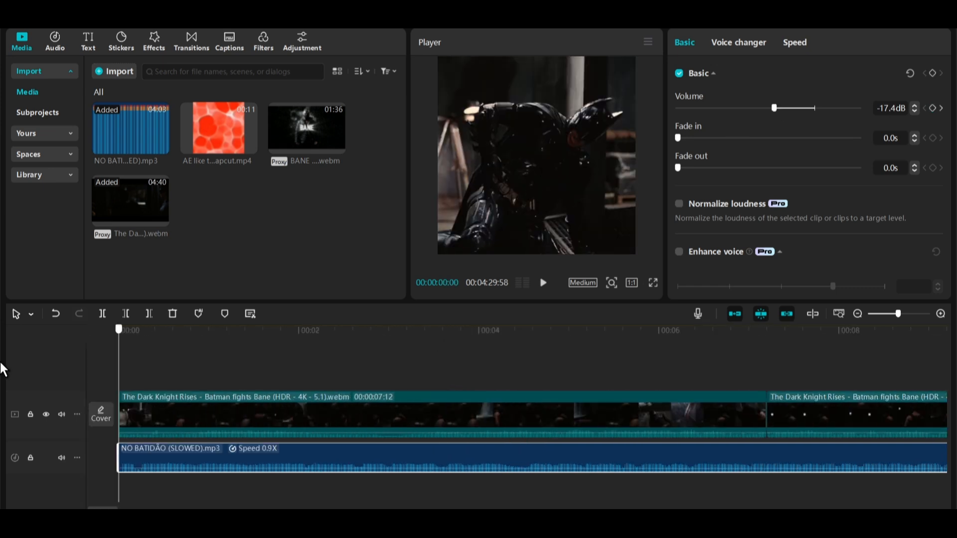
{"action": "left_click", "coordinate": [930, 72]}
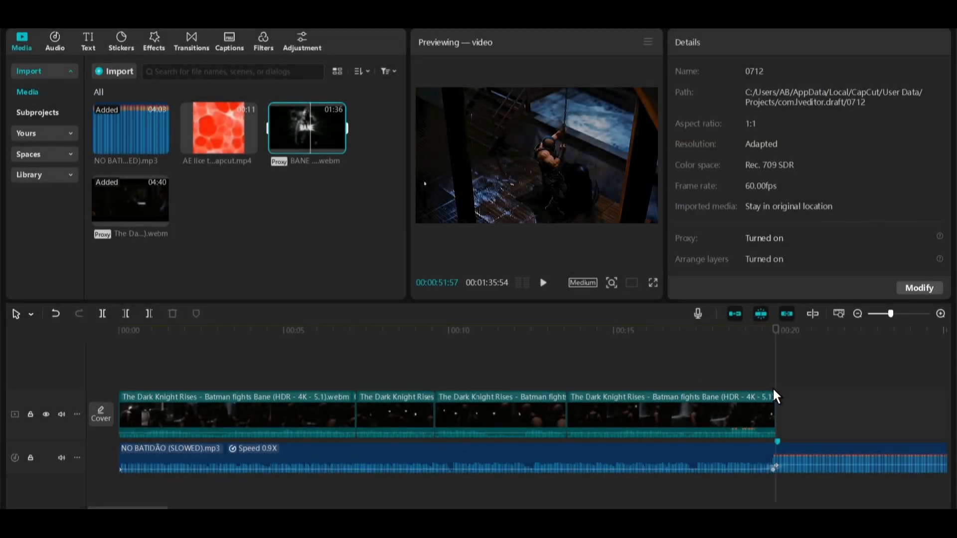
Select all the fight clips and extract their audio onto a separate track.
{"action": "left_click_drag", "start_coordinate": [774, 390], "coordinate": [265, 405]}
{"action": "right_click", "coordinate": [265, 404]}
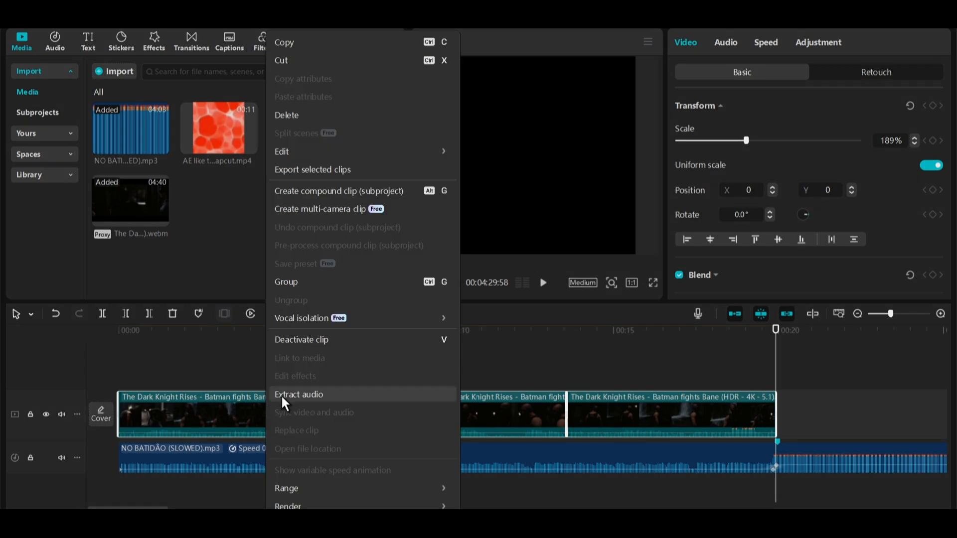
{"action": "left_click", "coordinate": [284, 403]}
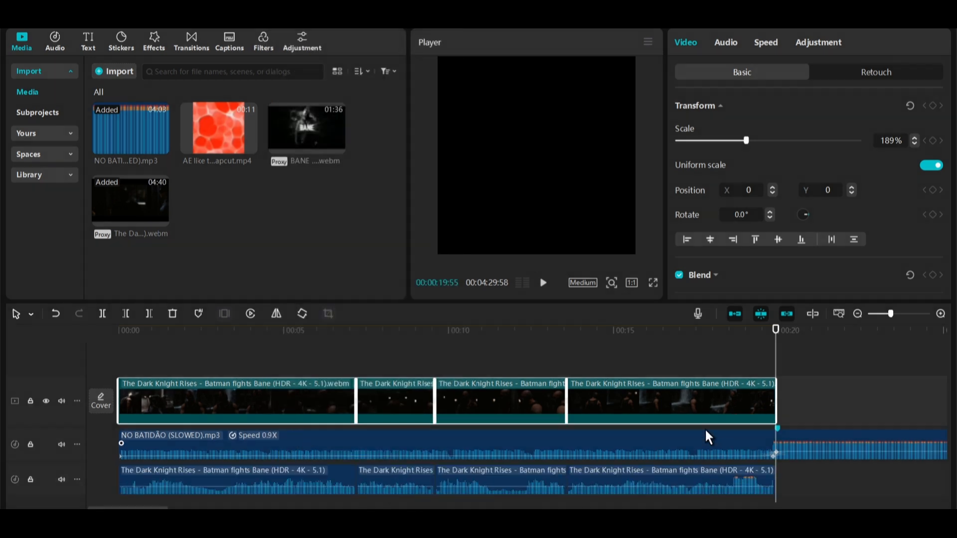
Select the extracted fight audio clips and raise their volume slightly.
{"action": "left_click_drag", "start_coordinate": [291, 485], "coordinate": [633, 462]}
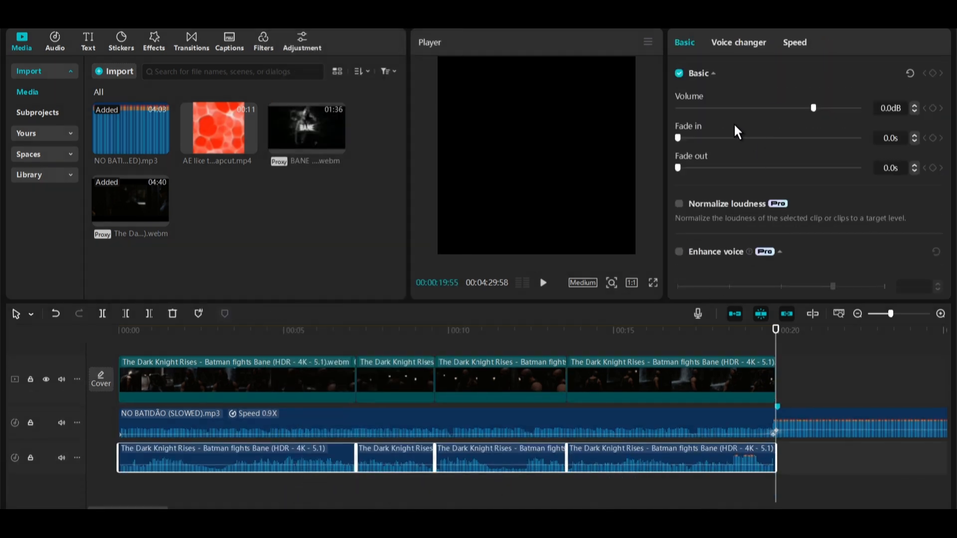
{"action": "left_click_drag", "start_coordinate": [812, 108], "coordinate": [832, 108]}
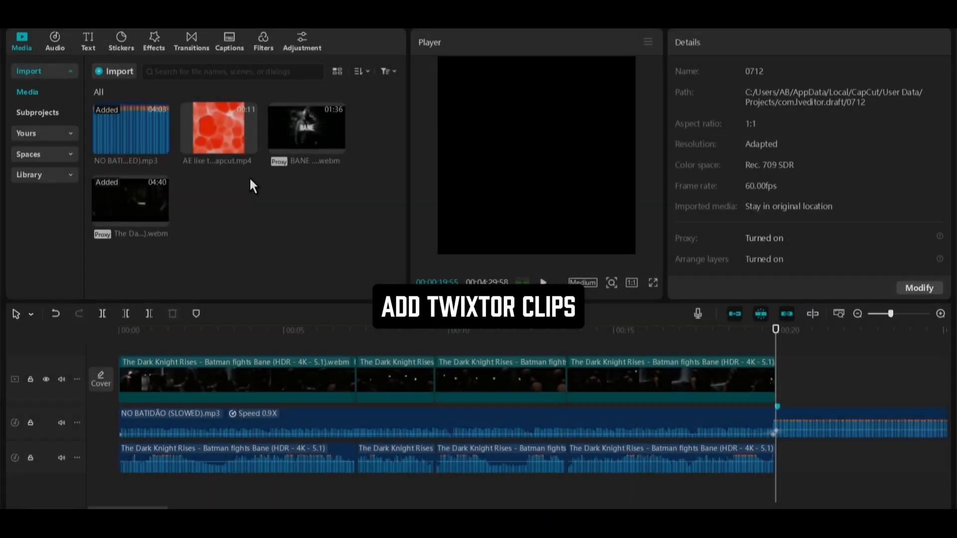
Add the BANE twixtor clip after the fight clips and scale it up to fill the square frame.
{"action": "left_click_drag", "start_coordinate": [302, 139], "coordinate": [775, 375]}
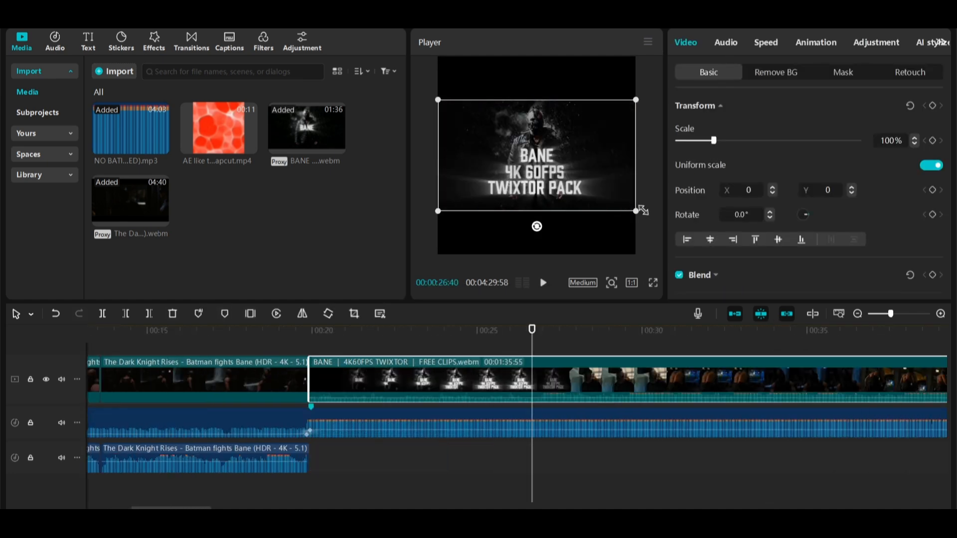
{"action": "left_click_drag", "start_coordinate": [636, 211], "coordinate": [724, 260]}
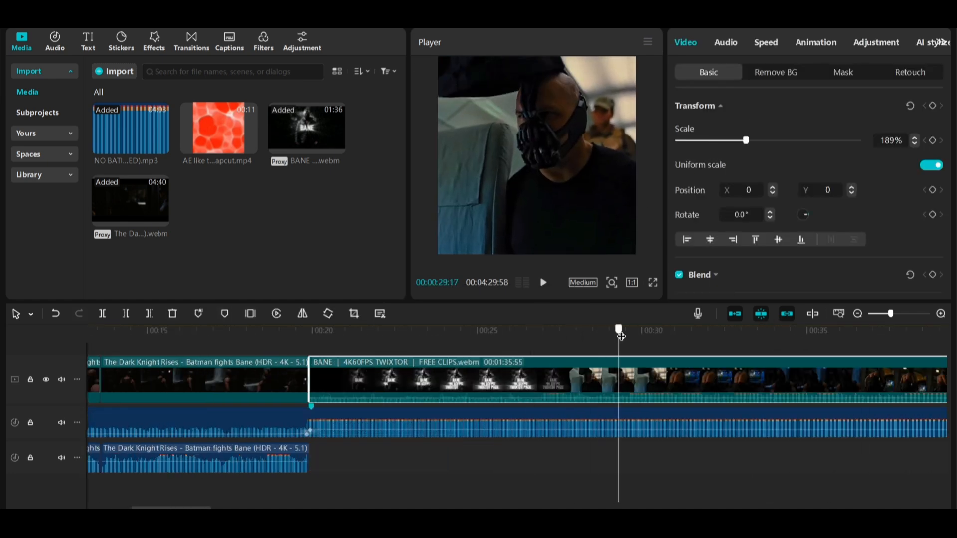
Trim the beginning of the BANE clip up to the playhead.
{"action": "left_click_drag", "start_coordinate": [528, 339], "coordinate": [548, 340]}
{"action": "key", "text": "q"}
{"action": "left_click_drag", "start_coordinate": [329, 396], "coordinate": [330, 403]}
Select the music track and mark its beats automatically.
{"action": "left_click_drag", "start_coordinate": [310, 329], "coordinate": [414, 342]}
{"action": "left_click", "coordinate": [346, 418]}
{"action": "left_click", "coordinate": [199, 313]}
{"action": "left_click", "coordinate": [209, 365]}
Split the BANE clip at the second beat marker.
{"action": "scroll", "coordinate": [310, 331], "scroll_direction": "up", "scroll_amount": 2}
{"action": "left_click", "coordinate": [376, 361]}
{"action": "key", "text": "ctrl+b"}
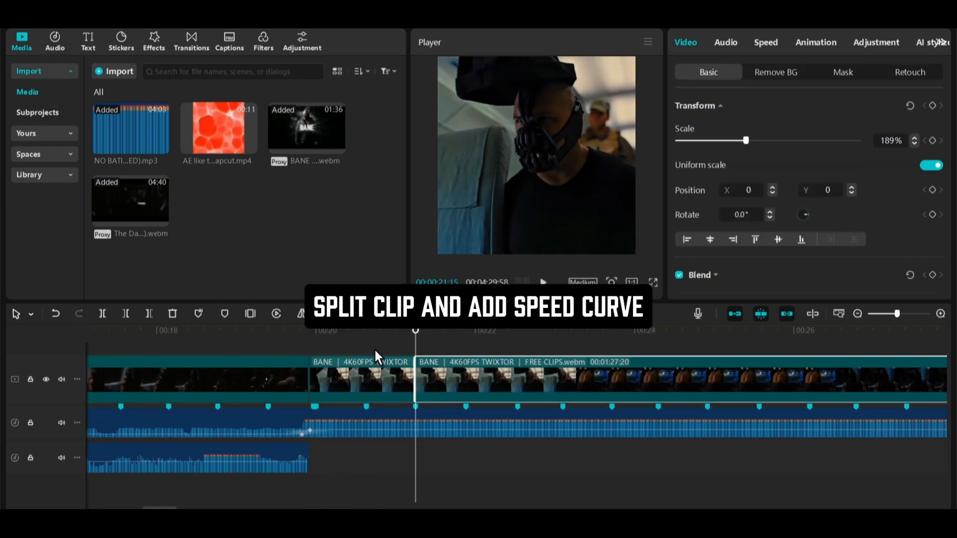
Apply the Flash in speed curve to the short first segment of the BANE clip.
{"action": "left_click", "coordinate": [351, 375]}
{"action": "left_click", "coordinate": [767, 43]}
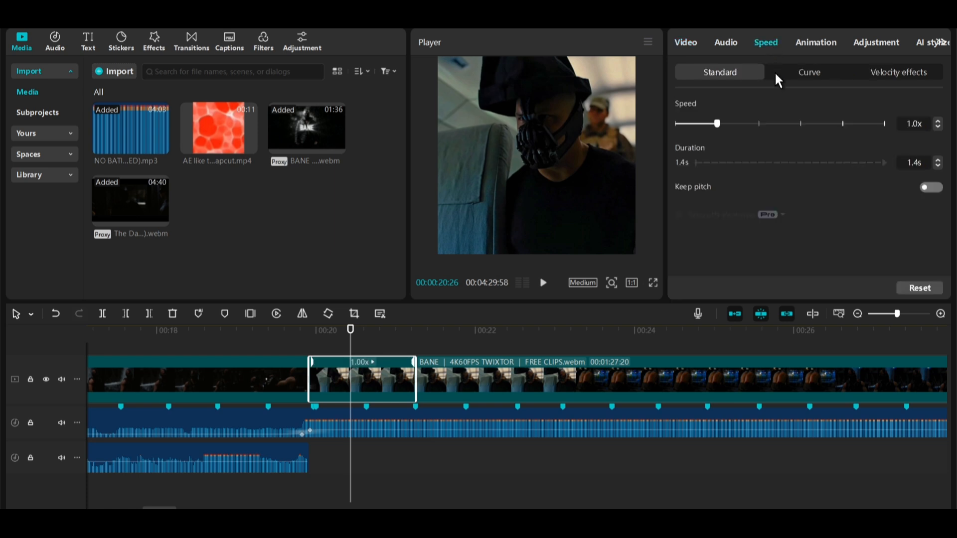
{"action": "left_click", "coordinate": [785, 72]}
{"action": "left_click", "coordinate": [745, 176]}
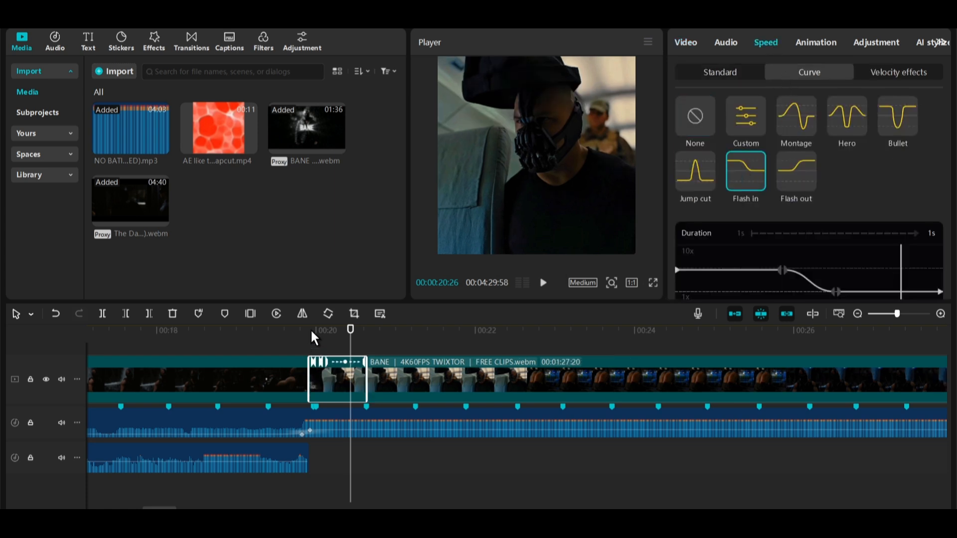
Create a freeze frame at the start of the BANE clip.
{"action": "mouse_move", "coordinate": [314, 338]}
{"action": "left_mouse_down"}
{"action": "mouse_move", "coordinate": [362, 339]}
{"action": "mouse_move", "coordinate": [308, 335]}
{"action": "left_mouse_up"}
{"action": "key", "text": "w"}
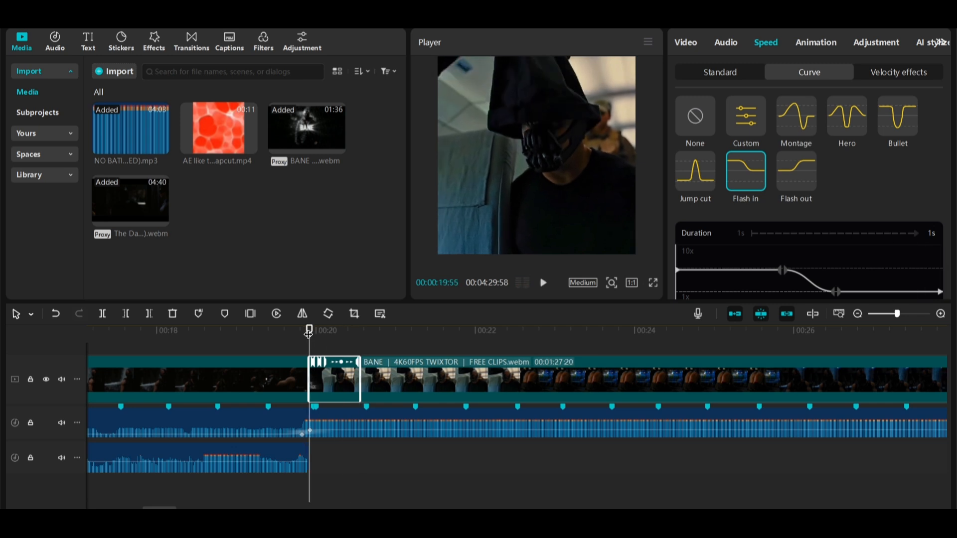
{"action": "scroll", "coordinate": [270, 355], "scroll_direction": "up", "scroll_amount": 3}
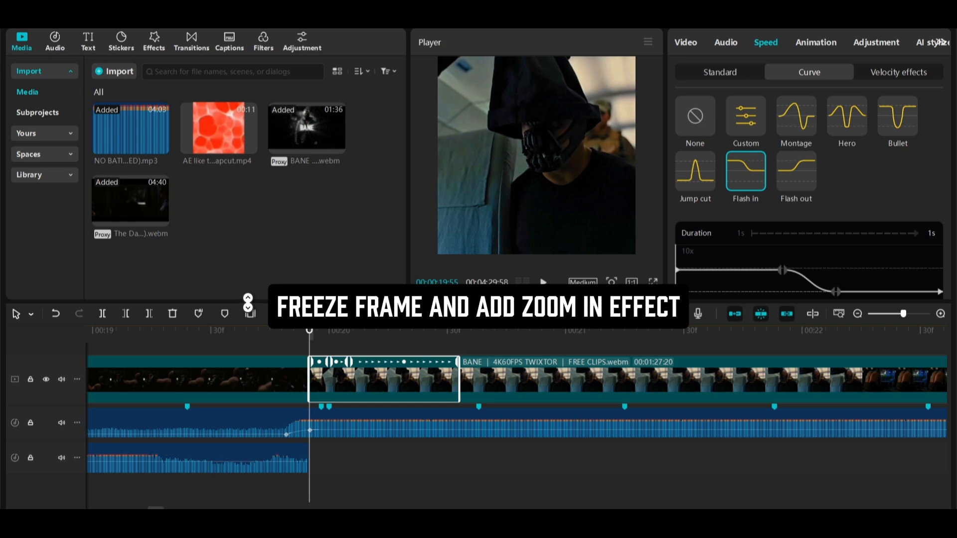
{"action": "left_click", "coordinate": [250, 319]}
Trim the freeze frame to 31 frames and move it onto an overlay track ending where the BANE clip starts.
{"action": "left_click", "coordinate": [345, 333]}
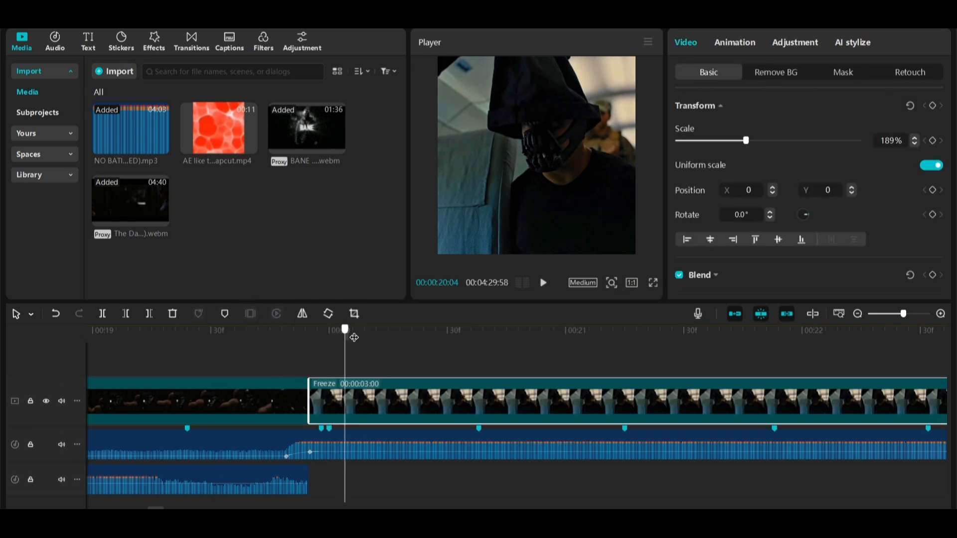
{"action": "key", "text": "w"}
{"action": "left_click_drag", "start_coordinate": [330, 401], "coordinate": [279, 344]}
{"action": "left_click_drag", "start_coordinate": [231, 397], "coordinate": [190, 397]}
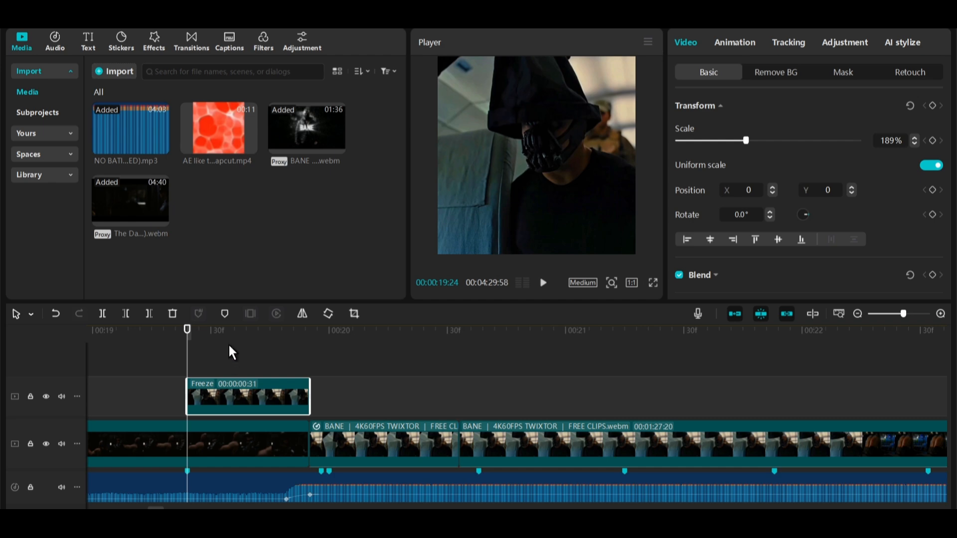
Cut out Bane from the freeze frame with custom background removal by brushing over him.
{"action": "left_click", "coordinate": [767, 73]}
{"action": "left_click", "coordinate": [679, 136]}
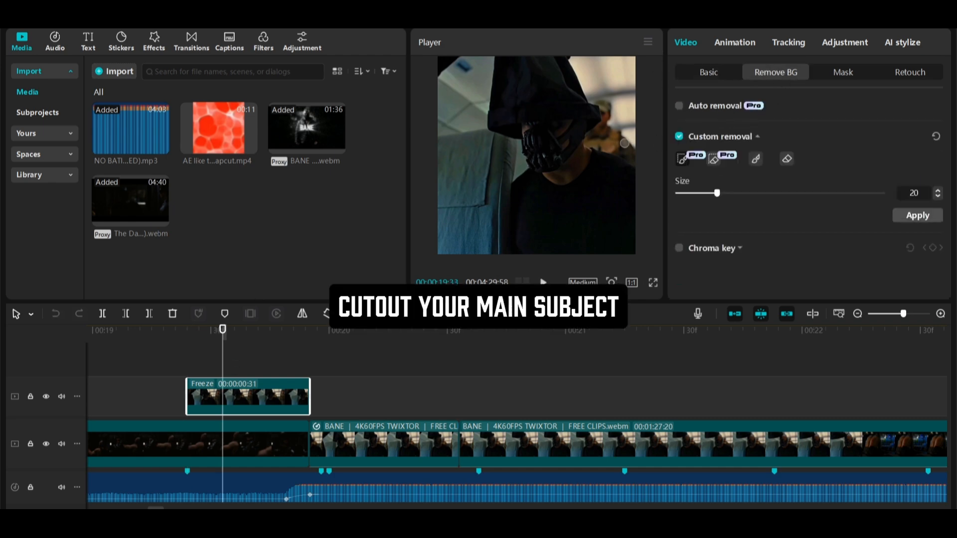
{"action": "left_click_drag", "start_coordinate": [536, 221], "coordinate": [521, 202]}
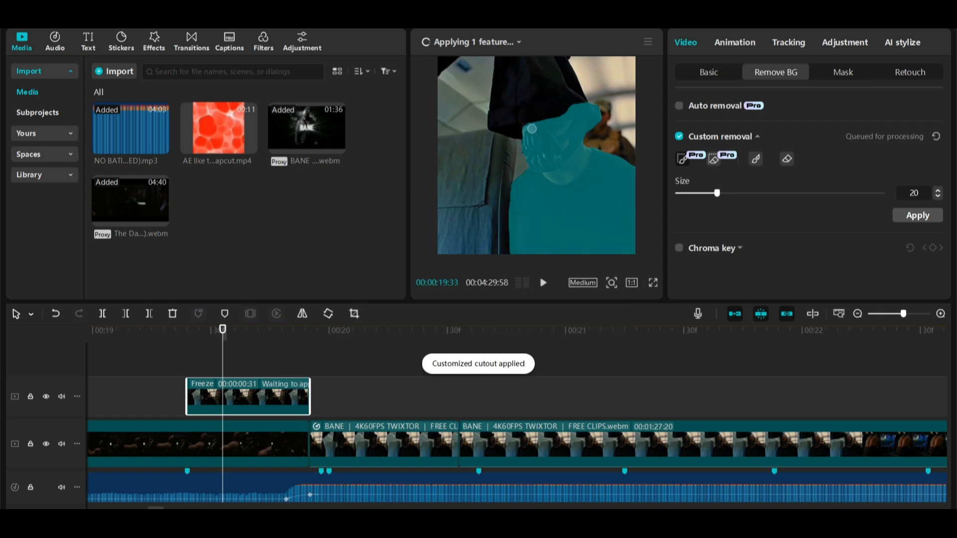
{"action": "mouse_move", "coordinate": [525, 128]}
{"action": "left_mouse_down"}
{"action": "mouse_move", "coordinate": [527, 62]}
{"action": "mouse_move", "coordinate": [547, 109]}
{"action": "left_mouse_up"}
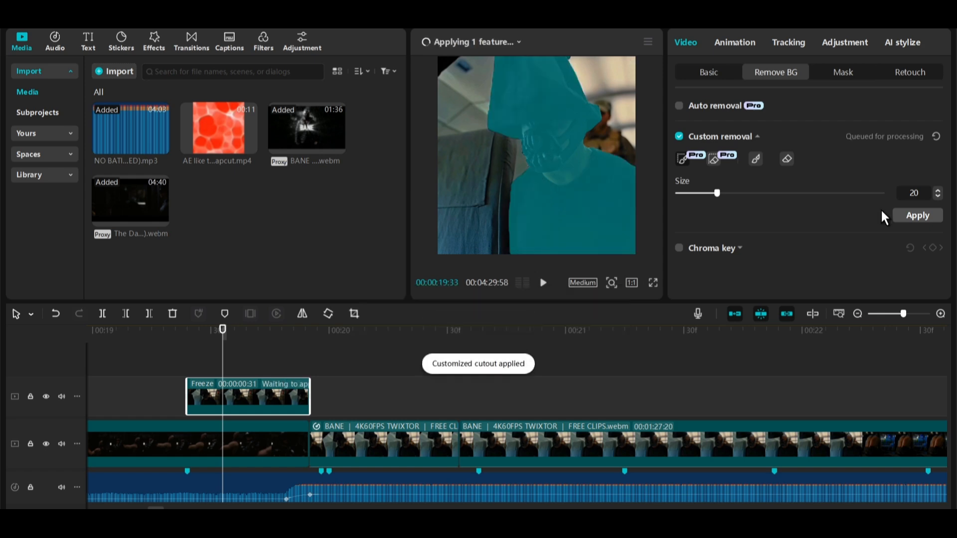
{"action": "left_click", "coordinate": [912, 215]}
Keyframe the cutout's scale from 31% near the freeze frame's start to 189% near its end.
{"action": "left_click_drag", "start_coordinate": [183, 339], "coordinate": [263, 338]}
{"action": "left_click", "coordinate": [698, 76]}
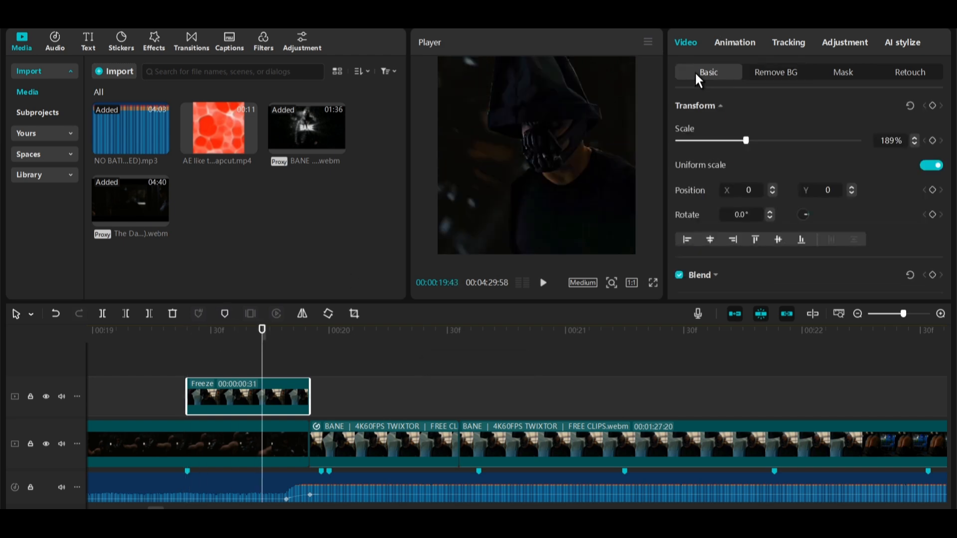
{"action": "left_click", "coordinate": [931, 107]}
{"action": "left_click", "coordinate": [208, 397]}
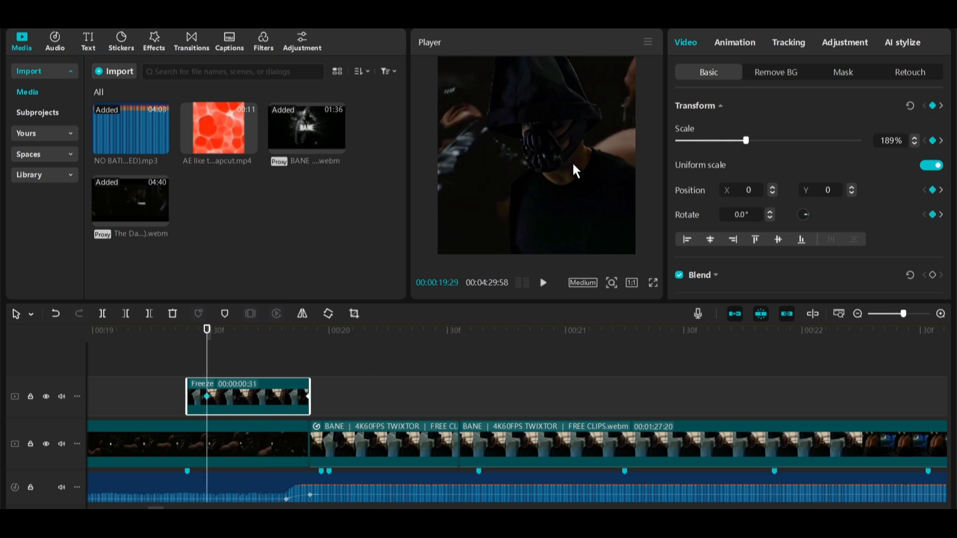
{"action": "left_click_drag", "start_coordinate": [742, 140], "coordinate": [649, 149]}
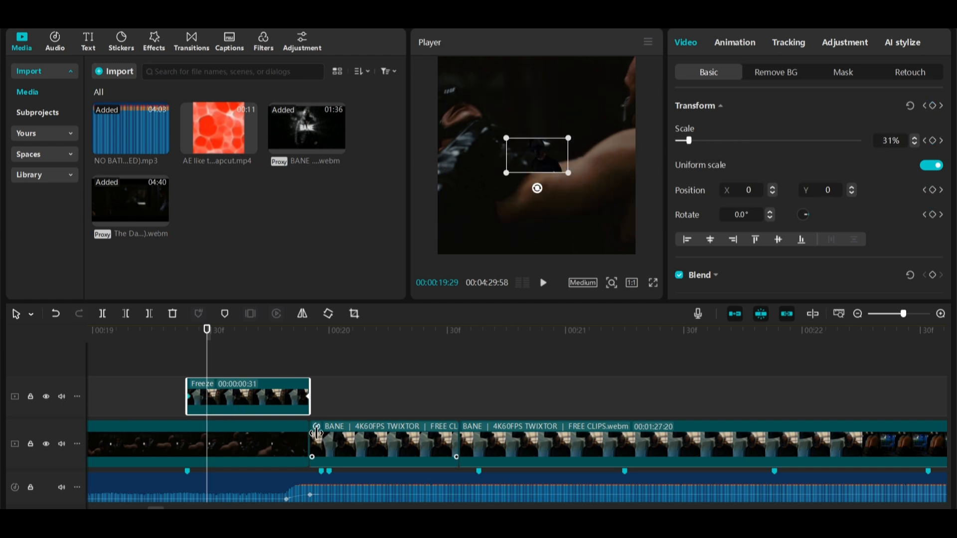
Apply the Circular Ease preset curve to the cutout's scale keyframes.
{"action": "right_click", "coordinate": [306, 392]}
{"action": "left_click", "coordinate": [335, 408]}
{"action": "right_click", "coordinate": [306, 393]}
{"action": "left_click", "coordinate": [326, 404]}
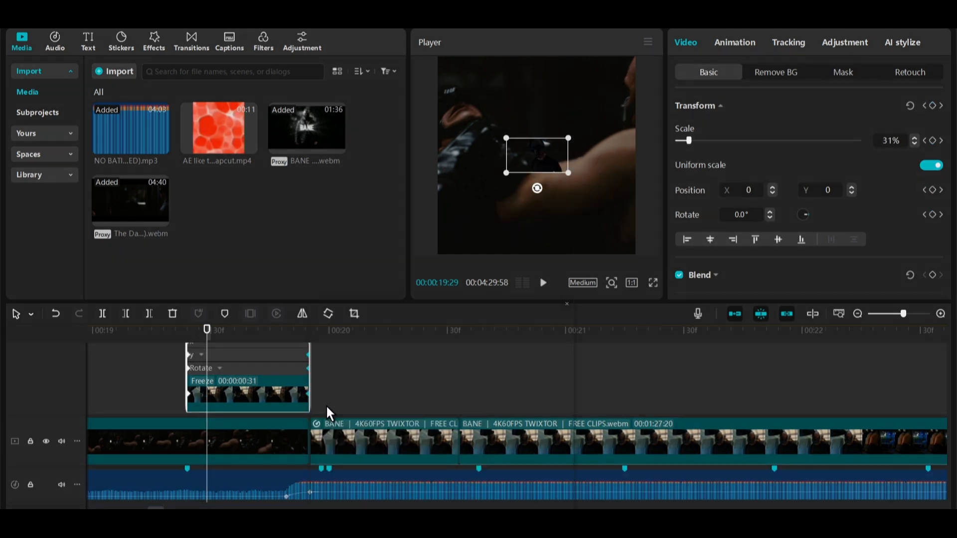
{"action": "left_click", "coordinate": [542, 411]}
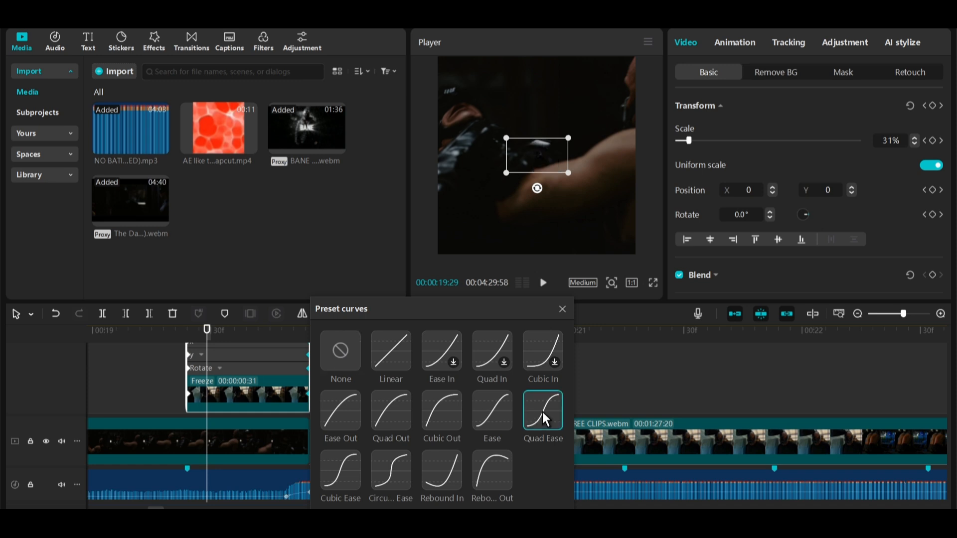
{"action": "left_click", "coordinate": [390, 465]}
{"action": "left_click", "coordinate": [543, 282]}
{"action": "left_click", "coordinate": [562, 309]}
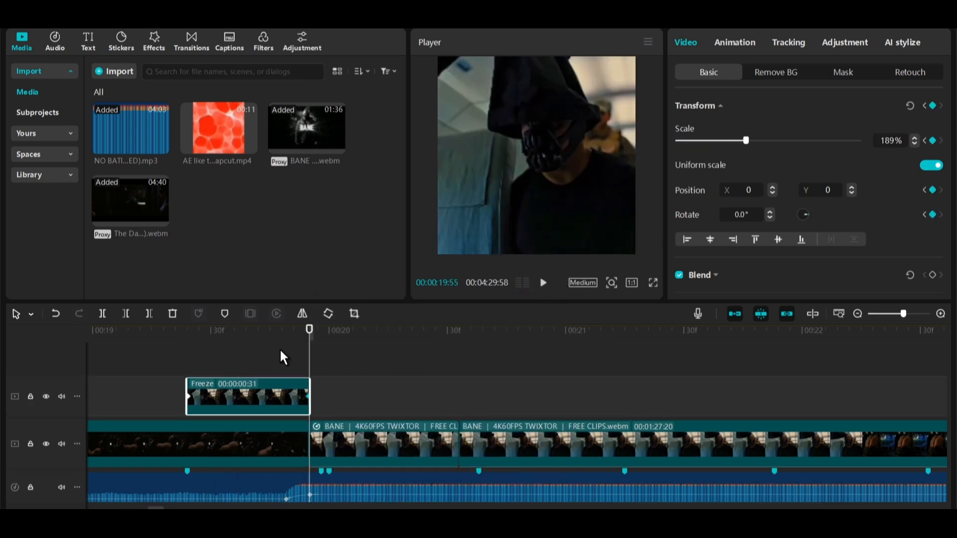
Play back the freeze-frame zoom-in section.
{"action": "left_click", "coordinate": [281, 356]}
{"action": "left_click", "coordinate": [137, 354]}
{"action": "key", "text": "space"}
{"action": "key", "text": "space"}
{"action": "left_click", "coordinate": [144, 363]}
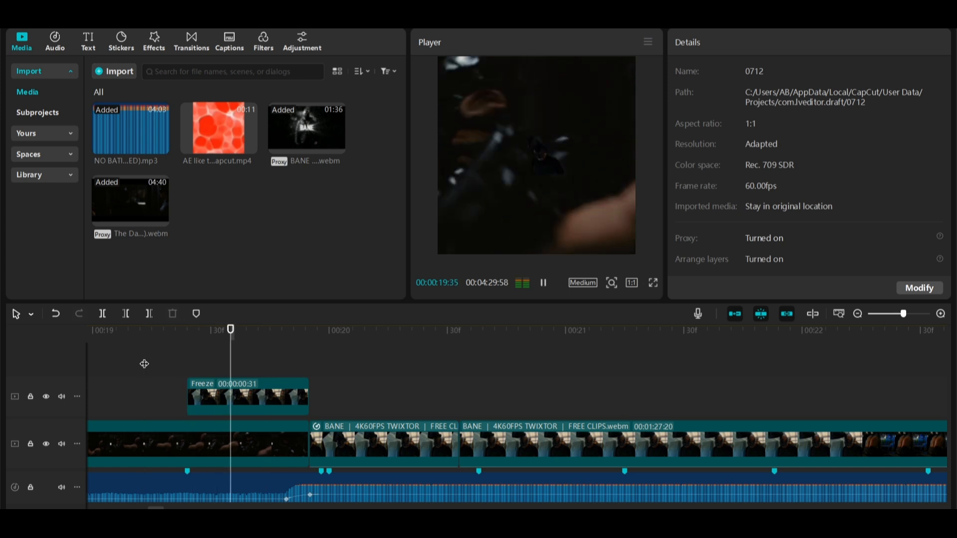
{"action": "left_click", "coordinate": [144, 364]}
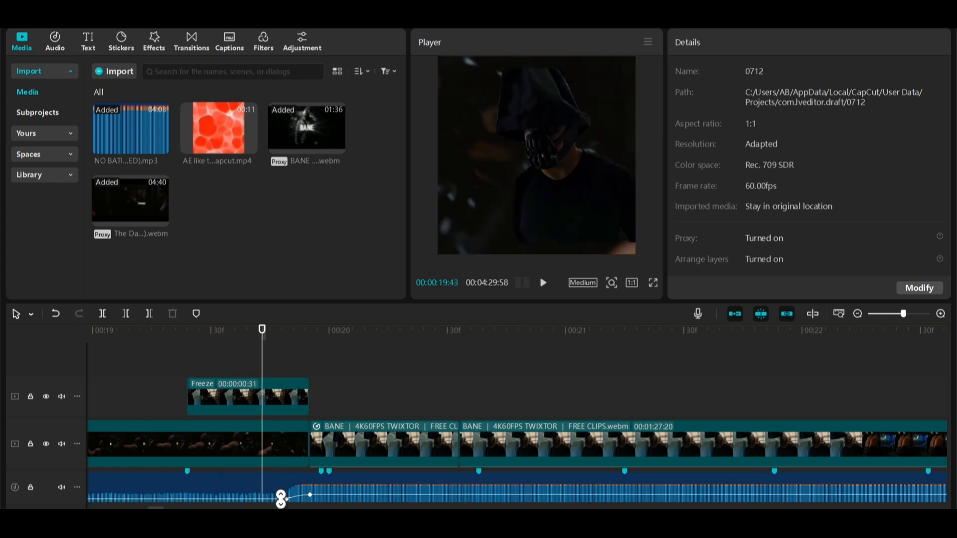
Move the music's -17.4 dB volume keyframe back to where the freeze frame starts.
{"action": "left_click_drag", "start_coordinate": [286, 498], "coordinate": [191, 482]}
{"action": "left_click", "coordinate": [173, 394]}
{"action": "key", "text": "space"}
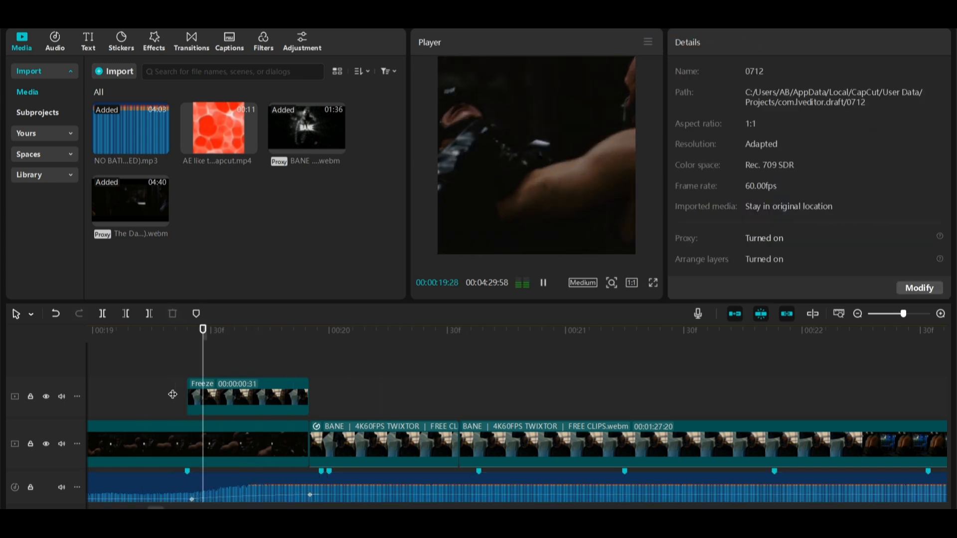
{"action": "key", "text": "space"}
Keyframe the Bane twixtor clip's scale from 189% at its start to 223% at its end.
{"action": "key", "text": "space"}
{"action": "left_click", "coordinate": [173, 394]}
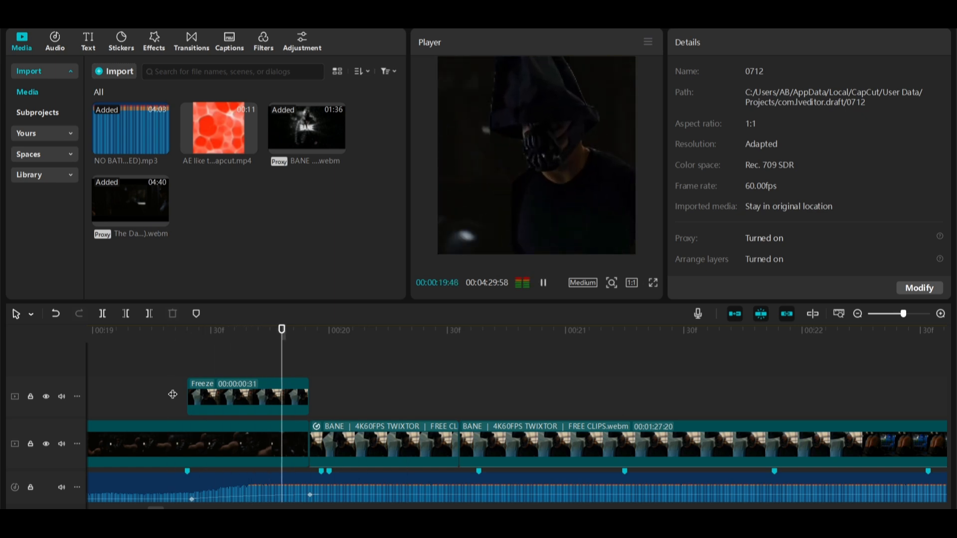
{"action": "key", "text": "space"}
{"action": "key", "text": "space"}
{"action": "left_click", "coordinate": [373, 435]}
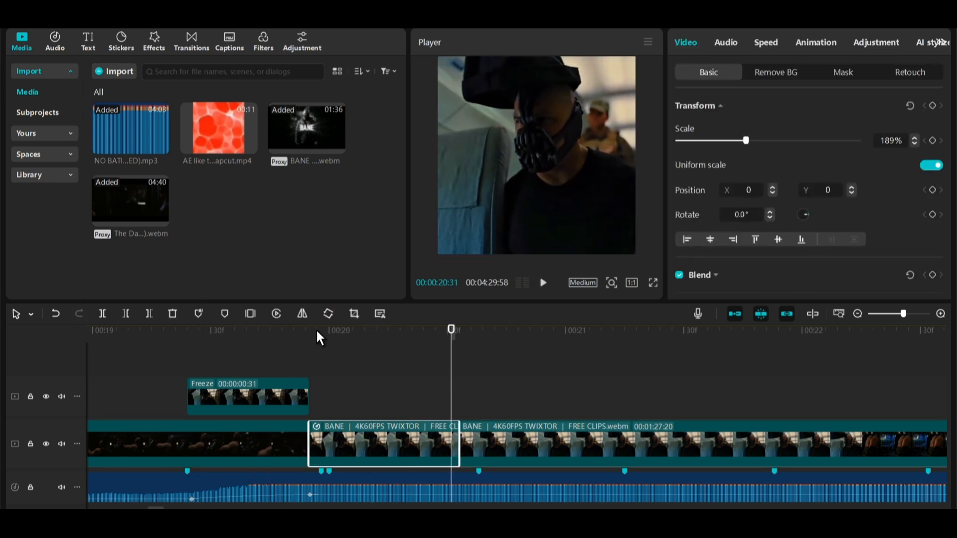
{"action": "left_click", "coordinate": [302, 333]}
{"action": "left_click_drag", "start_coordinate": [302, 337], "coordinate": [310, 363]}
{"action": "left_click", "coordinate": [932, 106]}
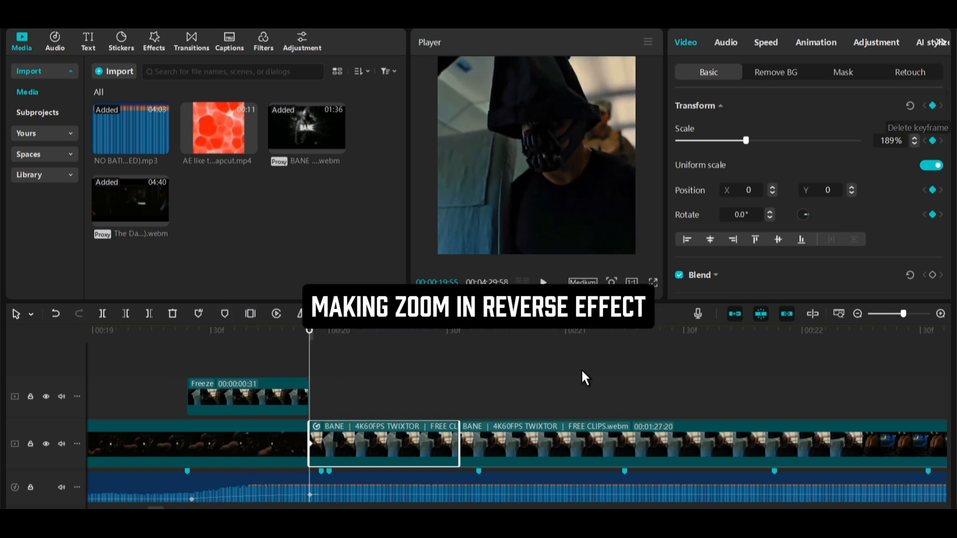
{"action": "left_click", "coordinate": [435, 339]}
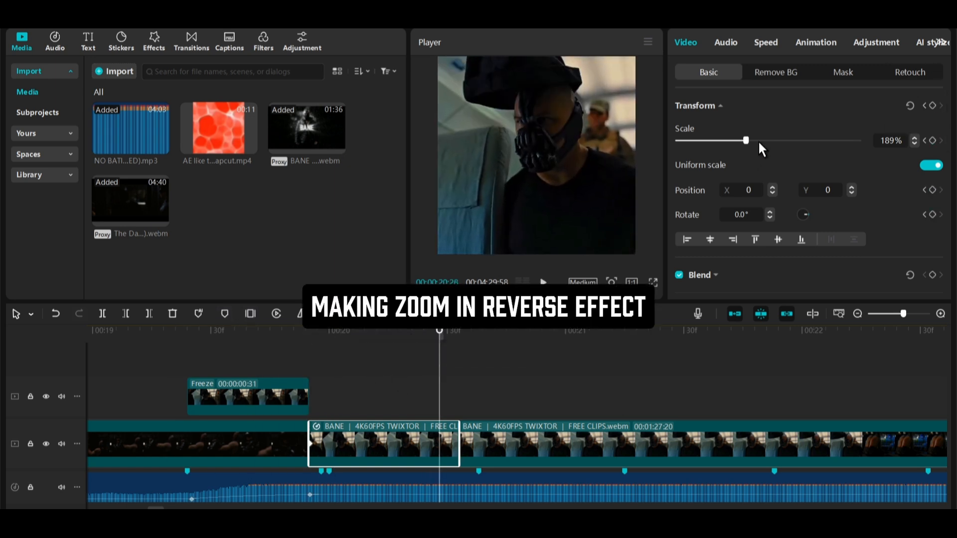
{"action": "left_click_drag", "start_coordinate": [745, 140], "coordinate": [758, 140]}
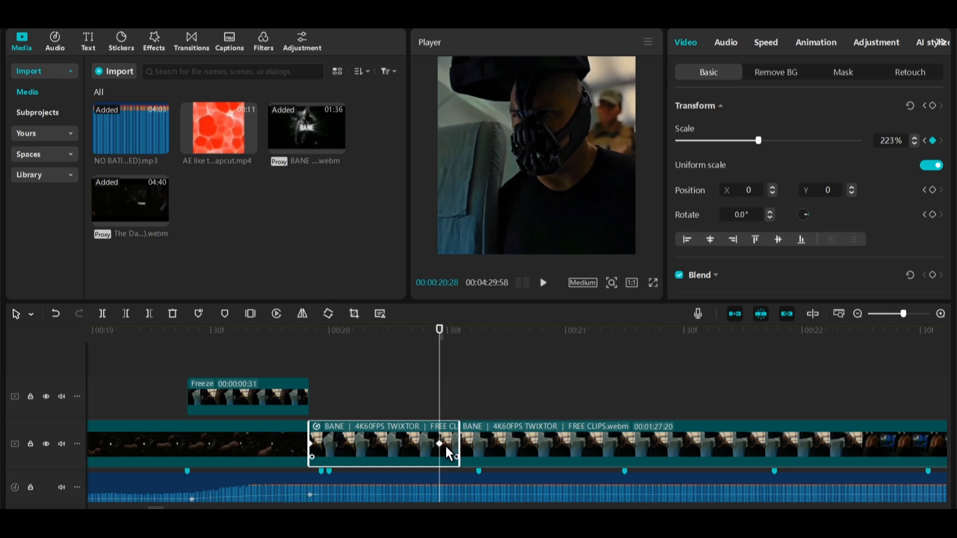
{"action": "left_click_drag", "start_coordinate": [445, 446], "coordinate": [457, 447]}
Apply a preset ease curve to the clip's scale keyframes.
{"action": "right_click", "coordinate": [462, 447]}
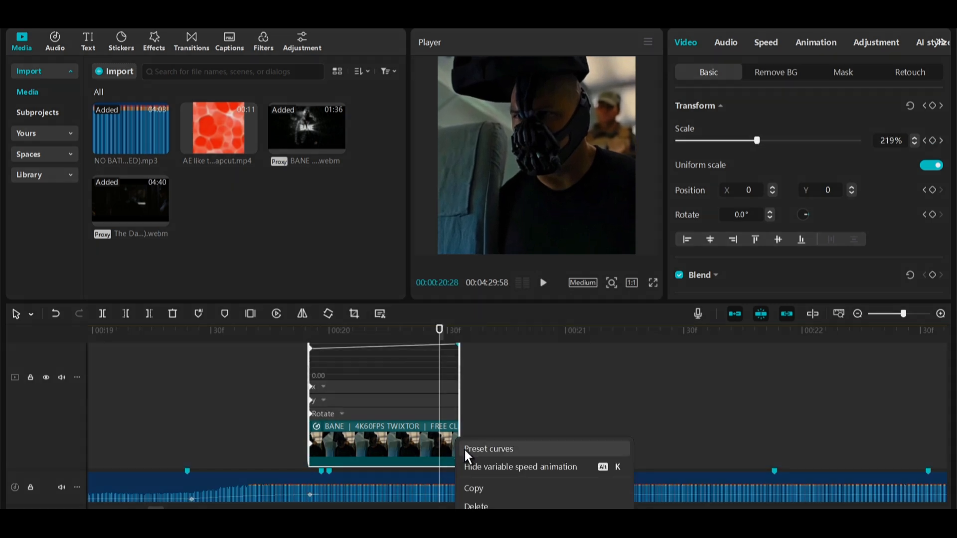
{"action": "left_click", "coordinate": [486, 449]}
{"action": "left_click", "coordinate": [552, 411]}
{"action": "left_click", "coordinate": [712, 309]}
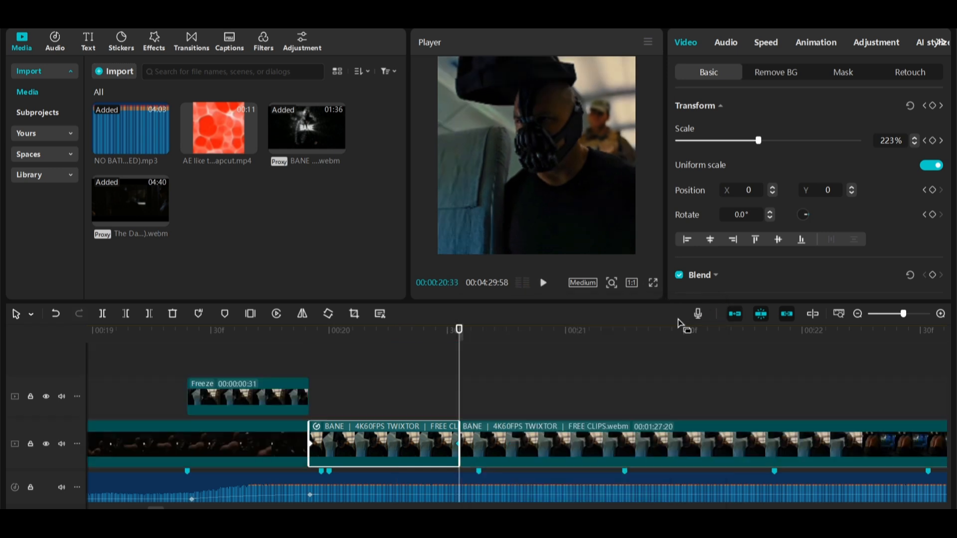
Turn the keyframed zoom clip into a compound clip.
{"action": "left_click", "coordinate": [303, 360]}
{"action": "key", "text": "space"}
{"action": "left_click", "coordinate": [366, 451]}
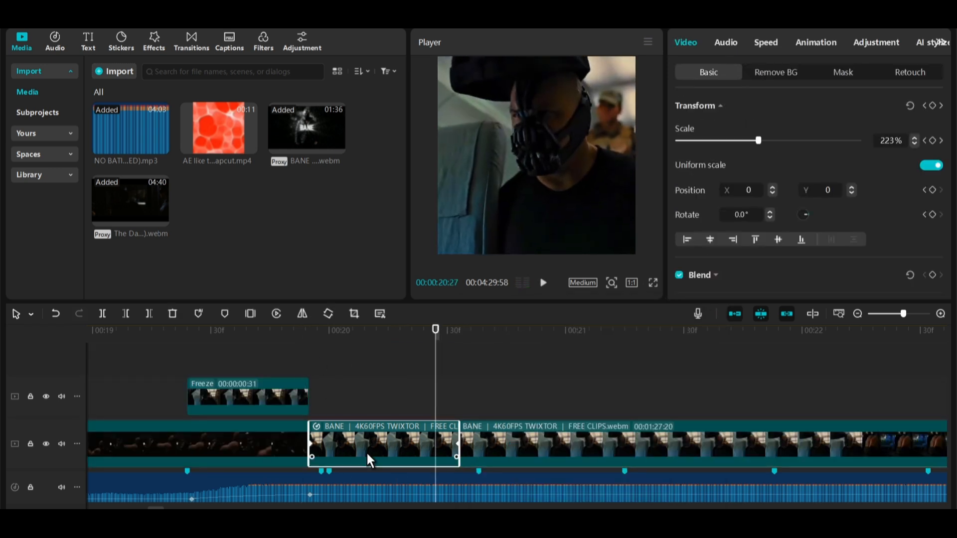
{"action": "right_click", "coordinate": [366, 451]}
{"action": "left_click", "coordinate": [519, 201]}
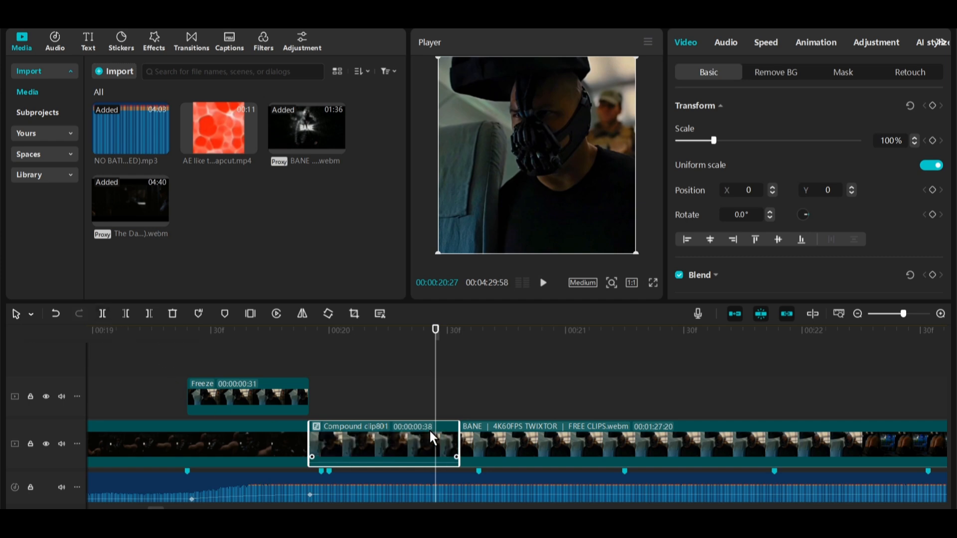
Paste a duplicate of the compound clip right after it and reverse the duplicate.
{"action": "key", "text": "ctrl+c"}
{"action": "key", "text": "ctrl+v"}
{"action": "left_click_drag", "start_coordinate": [459, 394], "coordinate": [494, 436]}
{"action": "left_click", "coordinate": [481, 413]}
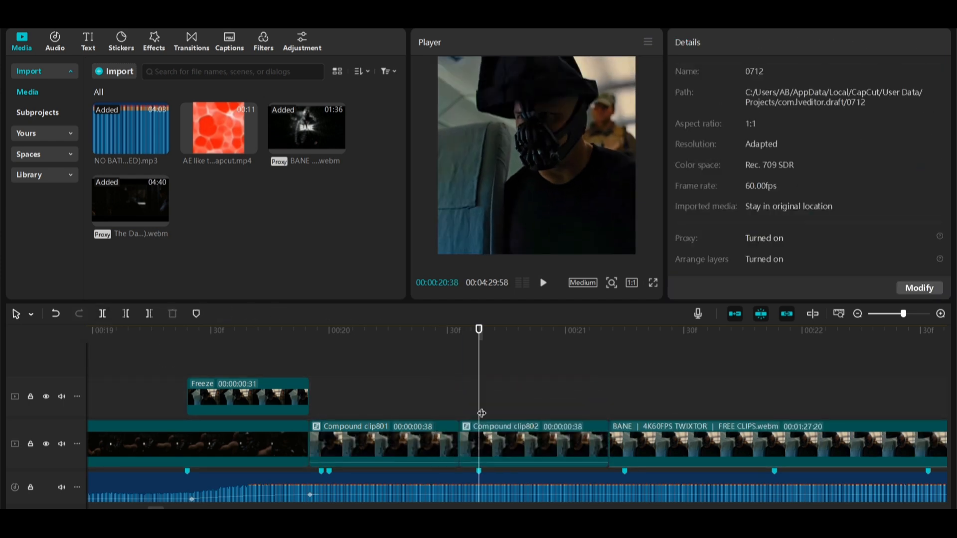
{"action": "left_click", "coordinate": [482, 439]}
{"action": "left_click", "coordinate": [276, 314]}
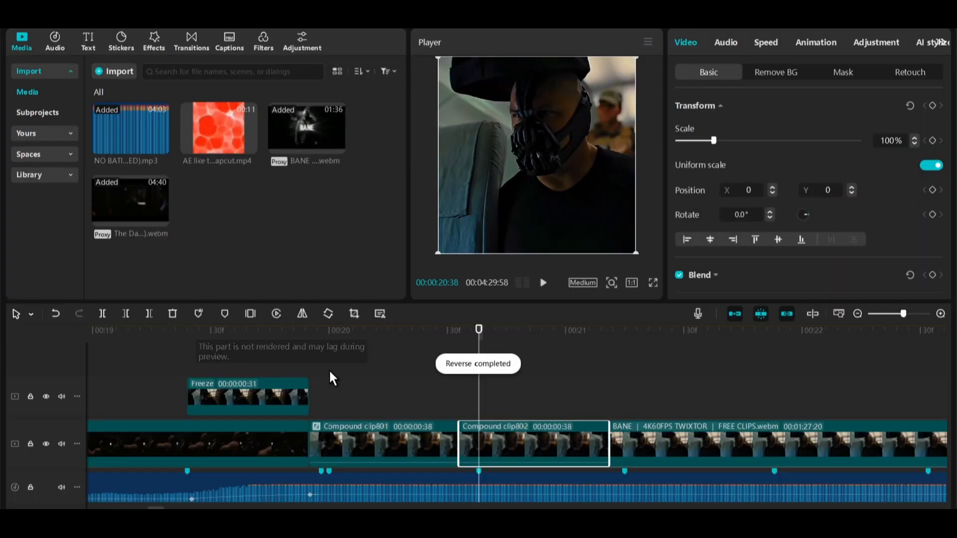
Combine the original and reversed compound clips into a single compound clip.
{"action": "left_click", "coordinate": [414, 412]}
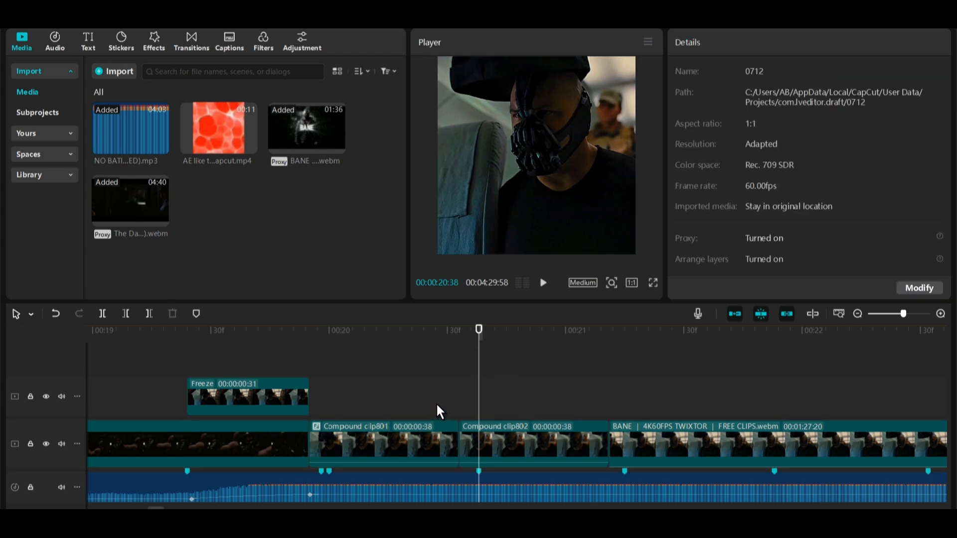
{"action": "left_click_drag", "start_coordinate": [433, 398], "coordinate": [467, 431]}
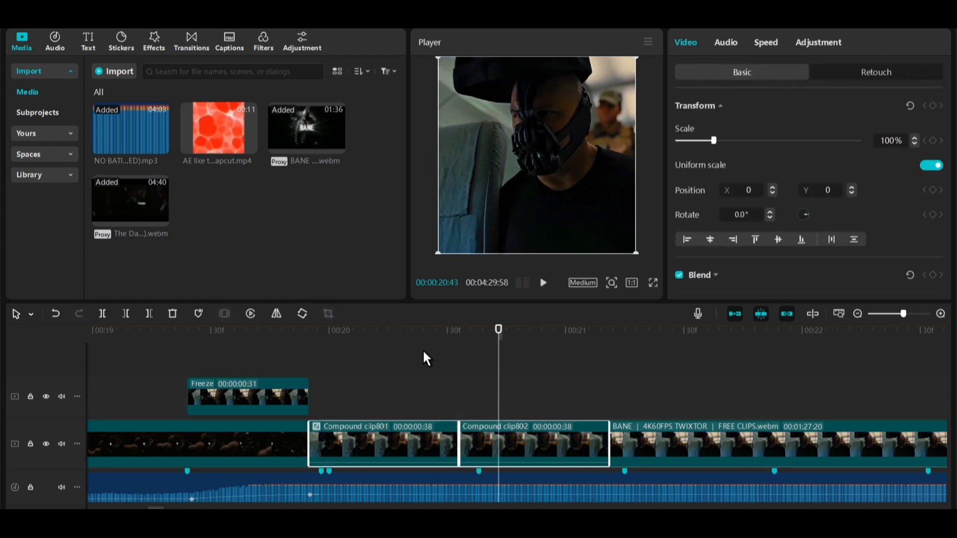
{"action": "right_click", "coordinate": [371, 433]}
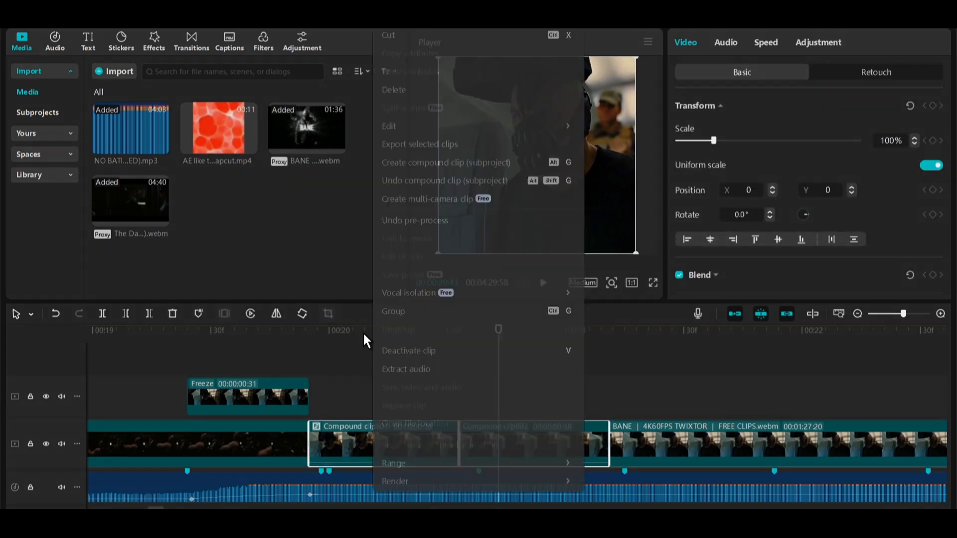
{"action": "left_click", "coordinate": [392, 164]}
Set the combined zoom clip's standard speed to 2.0x.
{"action": "left_click", "coordinate": [767, 44]}
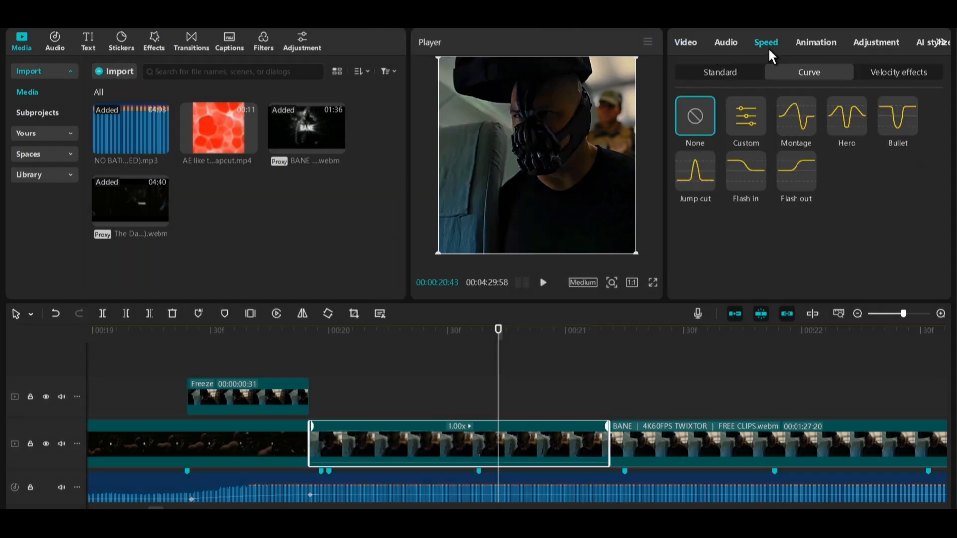
{"action": "left_click", "coordinate": [736, 73]}
{"action": "left_click", "coordinate": [758, 123]}
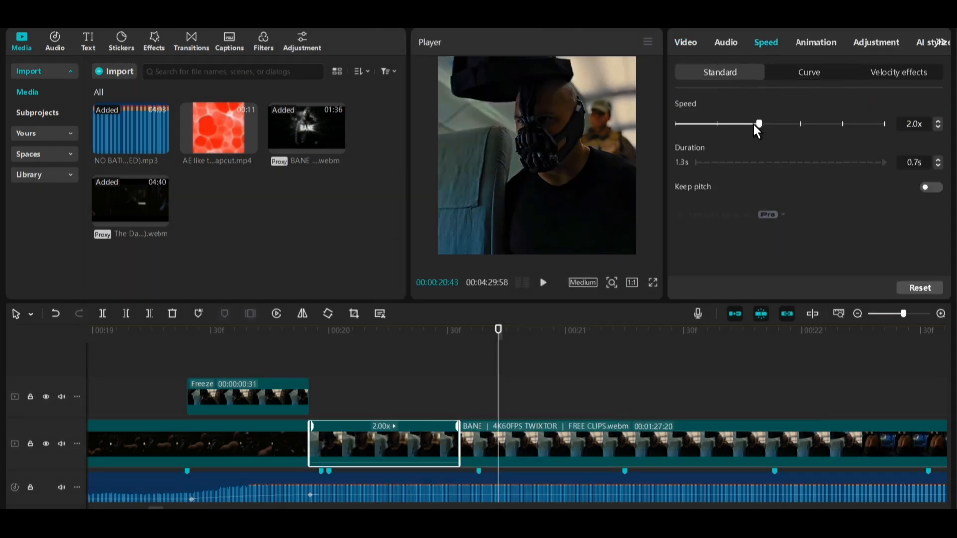
{"action": "left_click_drag", "start_coordinate": [754, 124], "coordinate": [750, 123]}
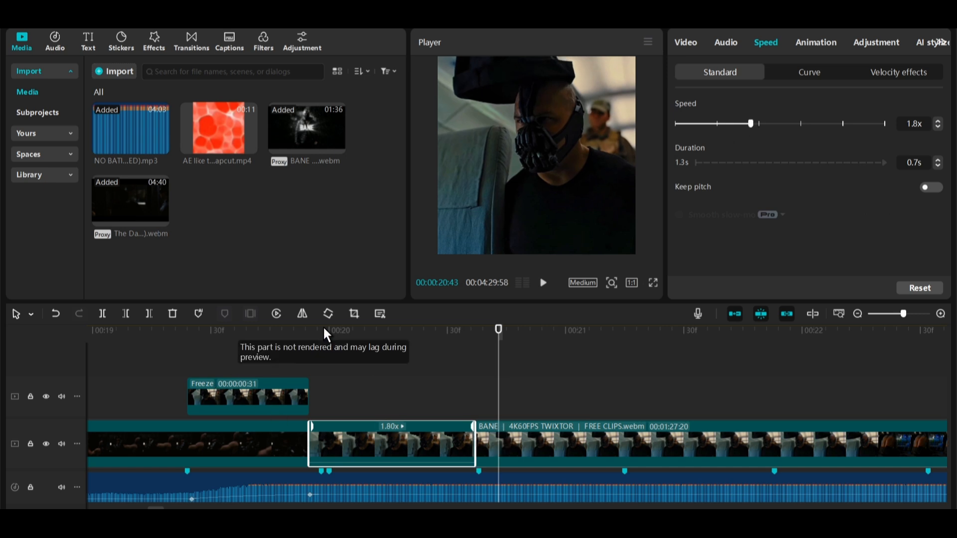
Play back the sped-up zoom-in and reverse section.
{"action": "left_click", "coordinate": [304, 336]}
{"action": "left_click", "coordinate": [310, 336]}
{"action": "key", "text": "space"}
{"action": "key", "text": "space"}
{"action": "left_click", "coordinate": [328, 335]}
{"action": "key", "text": "space"}
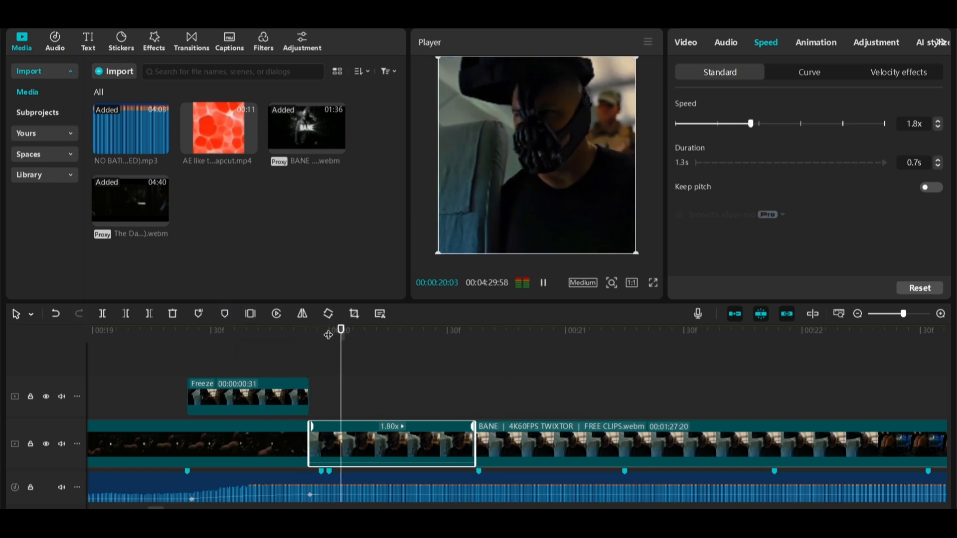
{"action": "key", "text": "space"}
{"action": "left_click", "coordinate": [452, 335]}
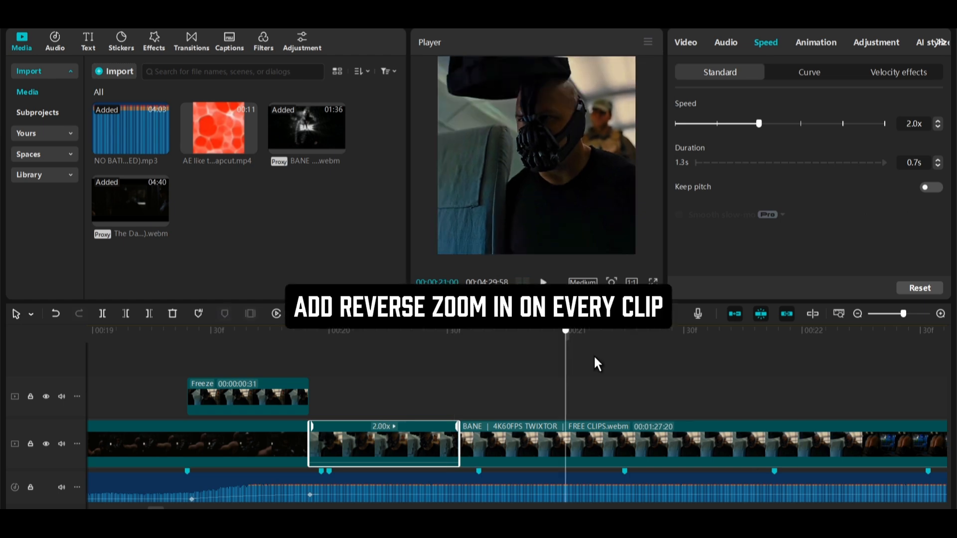
Split off a segment of the Bane twixtor clip and apply the Flash in speed curve to it.
{"action": "scroll", "coordinate": [594, 359], "scroll_direction": "down", "scroll_amount": 5}
{"action": "left_click_drag", "start_coordinate": [255, 368], "coordinate": [717, 456]}
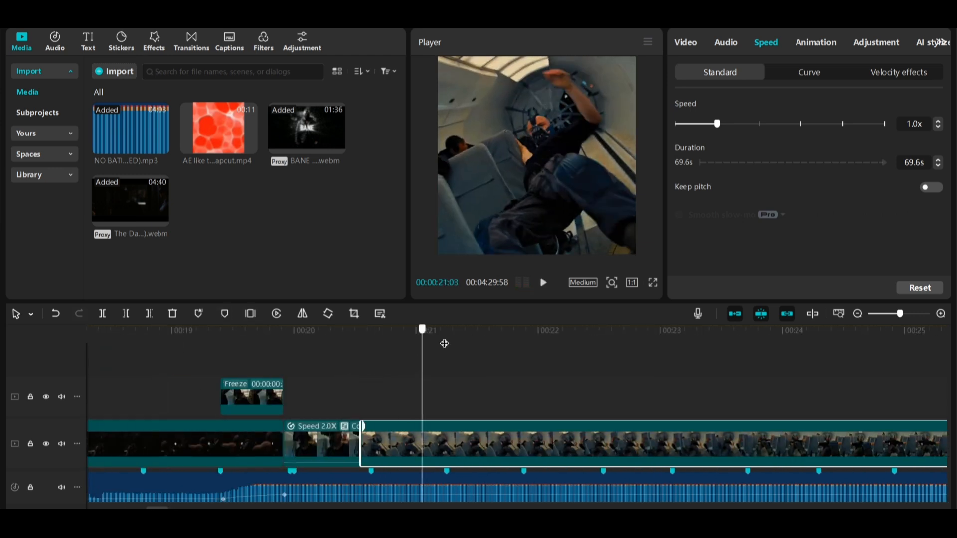
{"action": "left_click_drag", "start_coordinate": [420, 332], "coordinate": [518, 340]}
{"action": "key", "text": "ctrl+b"}
{"action": "left_click_drag", "start_coordinate": [518, 340], "coordinate": [185, 340]}
{"action": "left_click", "coordinate": [423, 457]}
{"action": "left_click", "coordinate": [808, 72]}
{"action": "left_click", "coordinate": [747, 180]}
{"action": "scroll", "coordinate": [420, 379], "scroll_direction": "up", "scroll_amount": 3}
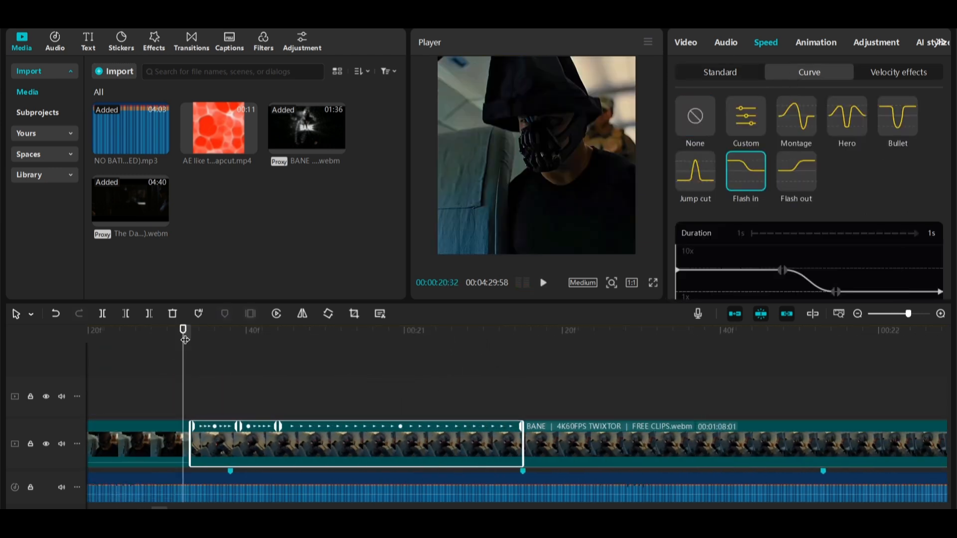
Play back the Flash in speed-ramped segment.
{"action": "key", "text": "space"}
{"action": "key", "text": "w"}
{"action": "key", "text": "space"}
{"action": "key", "text": "space"}
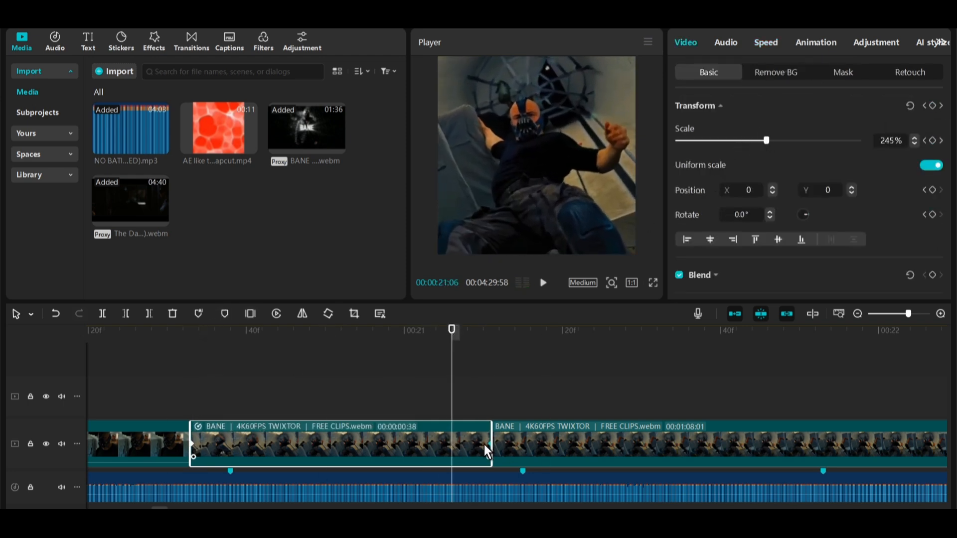
Turn the scaled Flash in segment into a compound clip.
{"action": "double_click", "coordinate": [487, 444]}
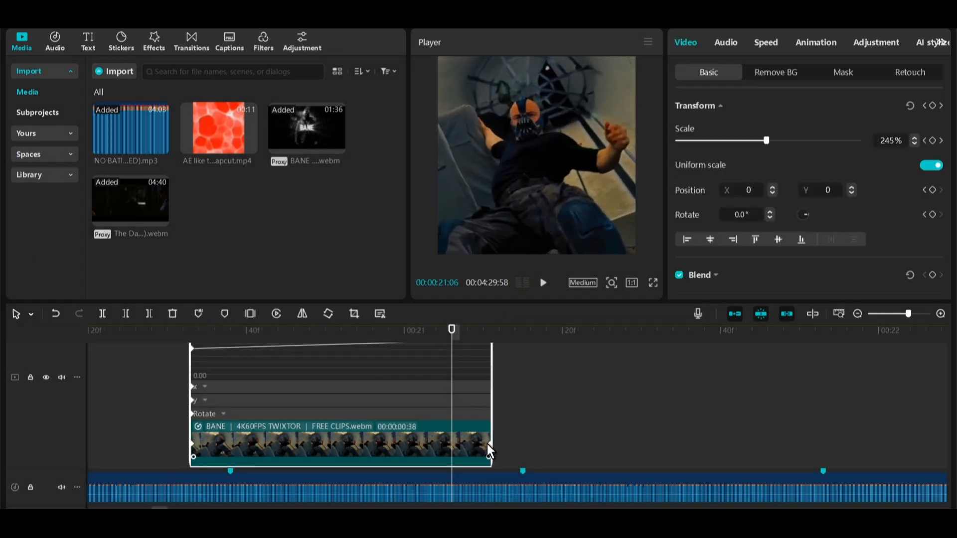
{"action": "right_click", "coordinate": [487, 444]}
{"action": "left_click", "coordinate": [510, 388]}
{"action": "key", "text": "Down"}
{"action": "key", "text": "alt+g"}
Paste a copy of that compound clip right after it and reverse the copy.
{"action": "key", "text": "ctrl+c"}
{"action": "key", "text": "ctrl+v"}
{"action": "left_click_drag", "start_coordinate": [518, 401], "coordinate": [519, 431]}
{"action": "key", "text": "r"}
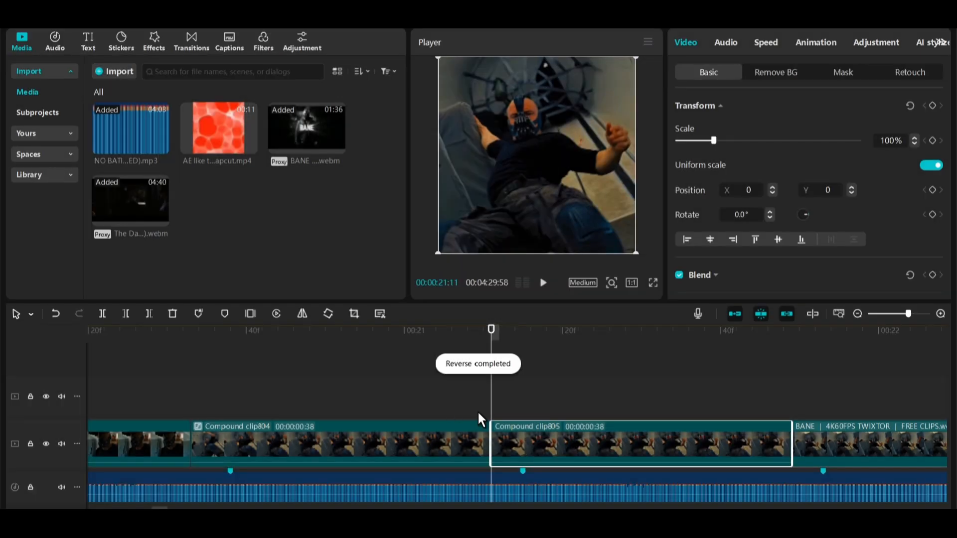
Combine the segment and its reversed copy into one compound clip and preview it.
{"action": "left_click", "coordinate": [477, 432], "text": "ctrl"}
{"action": "key", "text": "alt+g"}
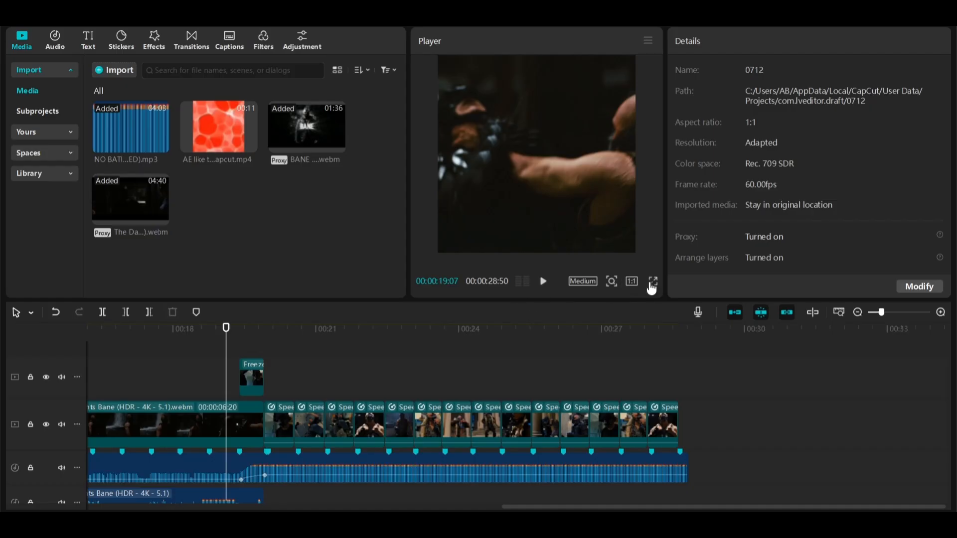
{"action": "left_click", "coordinate": [653, 282]}
{"action": "key", "text": "space"}
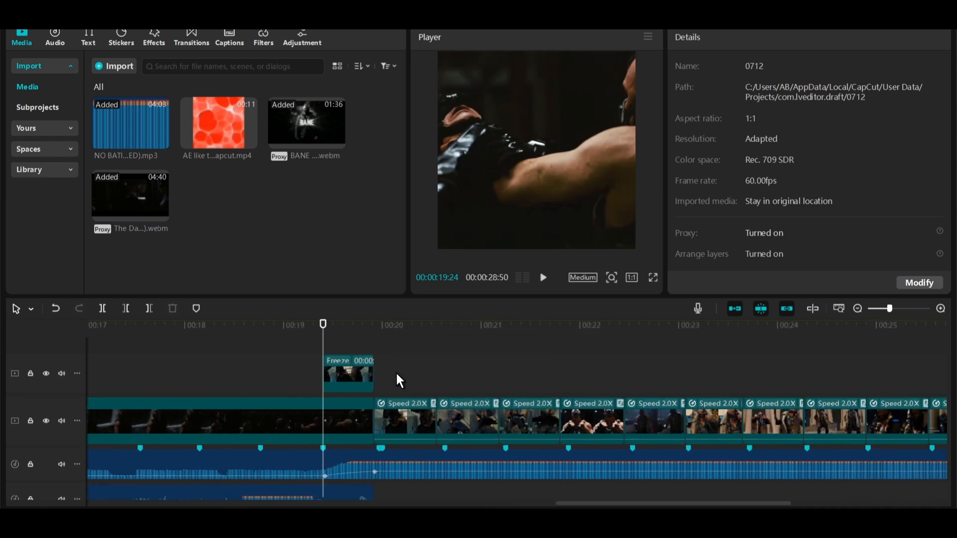
Search effects for shake and add the Shake video effect at the freeze frame's start.
{"action": "scroll", "coordinate": [395, 371], "scroll_direction": "up", "scroll_amount": 2}
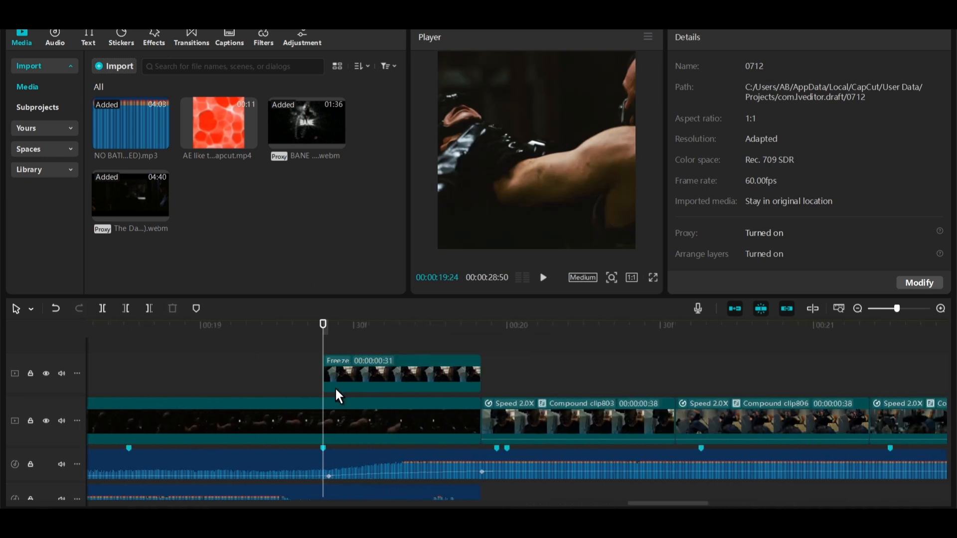
{"action": "left_click", "coordinate": [154, 38]}
{"action": "left_click", "coordinate": [150, 65]}
{"action": "type", "text": "shake"}
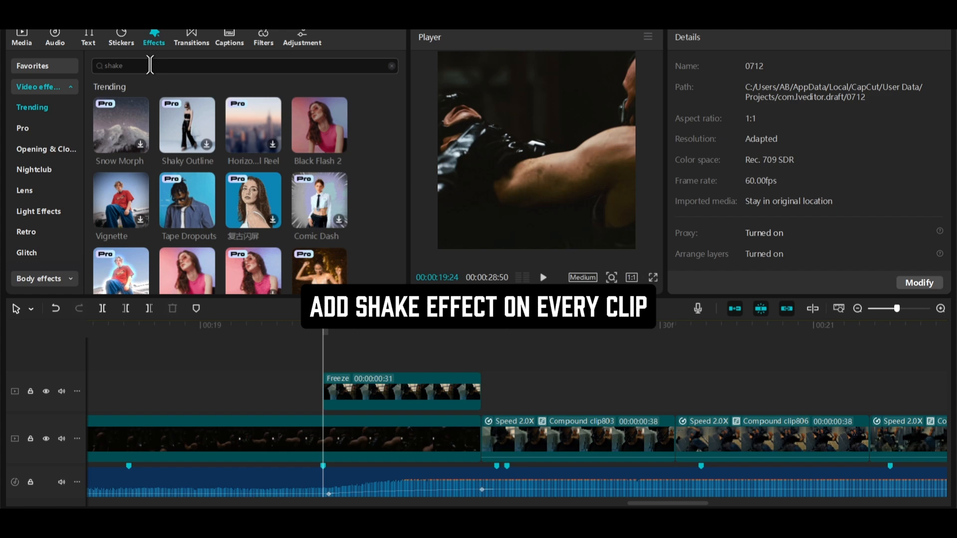
{"action": "key", "text": "Return"}
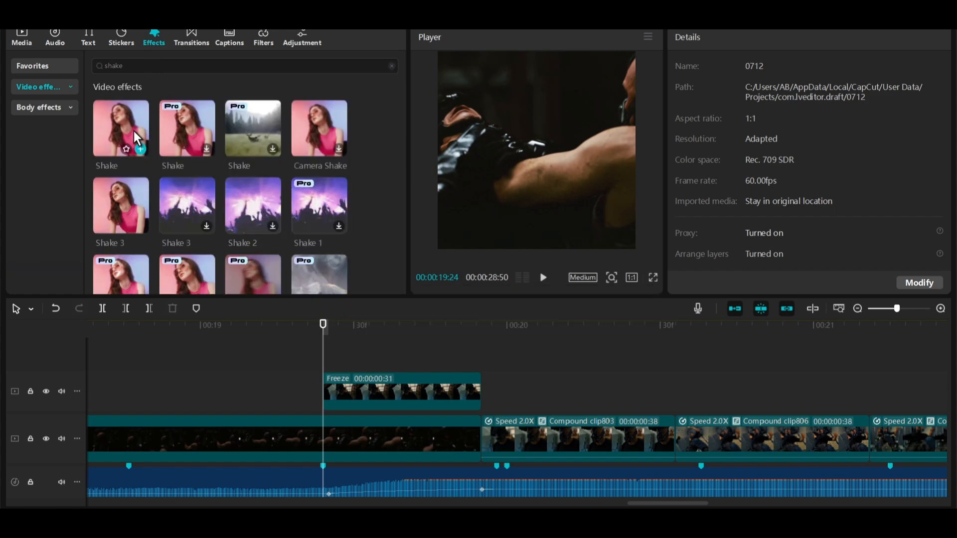
{"action": "left_click_drag", "start_coordinate": [134, 134], "coordinate": [339, 375]}
{"action": "left_click", "coordinate": [404, 329]}
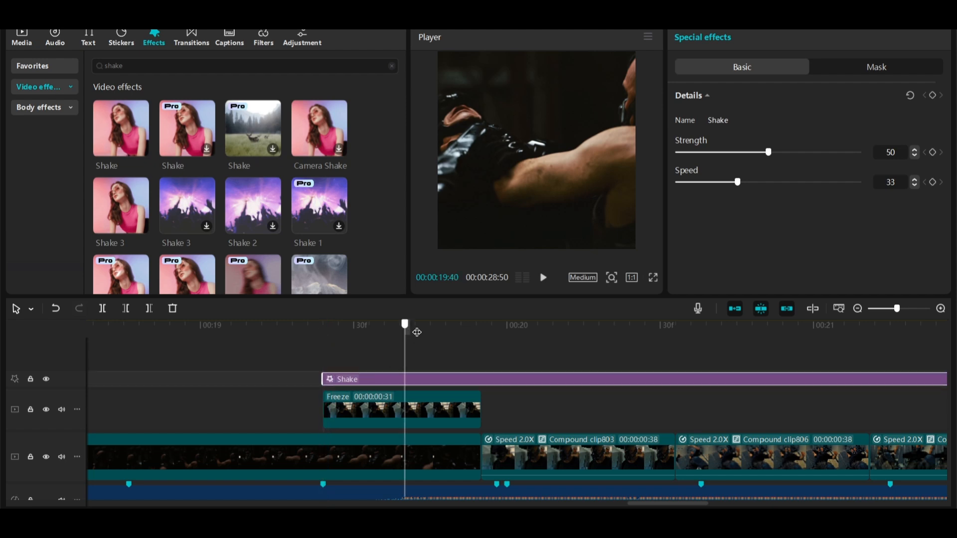
Trim the Shake effect to the freeze frame and keyframe its strength at 0 at its start.
{"action": "key", "text": "w"}
{"action": "left_click_drag", "start_coordinate": [417, 331], "coordinate": [320, 343]}
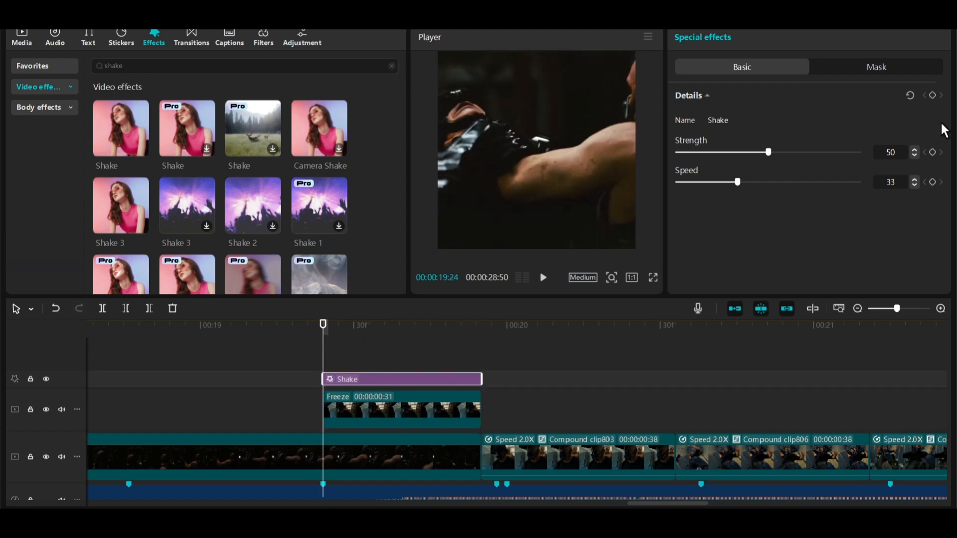
{"action": "left_click", "coordinate": [932, 95]}
{"action": "left_click_drag", "start_coordinate": [755, 151], "coordinate": [677, 152]}
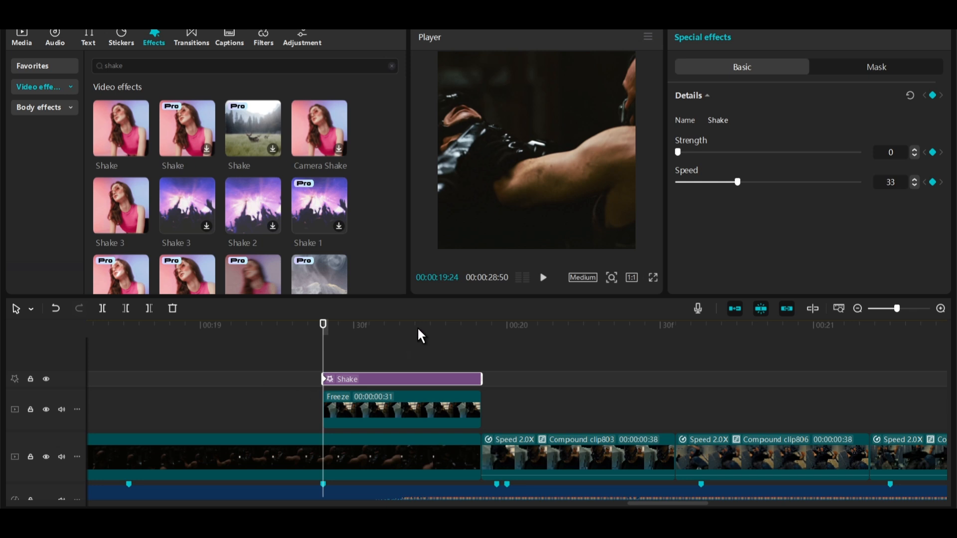
Keyframe the Shake strength at 54 midway through the freeze frame.
{"action": "left_click_drag", "start_coordinate": [421, 333], "coordinate": [405, 332]}
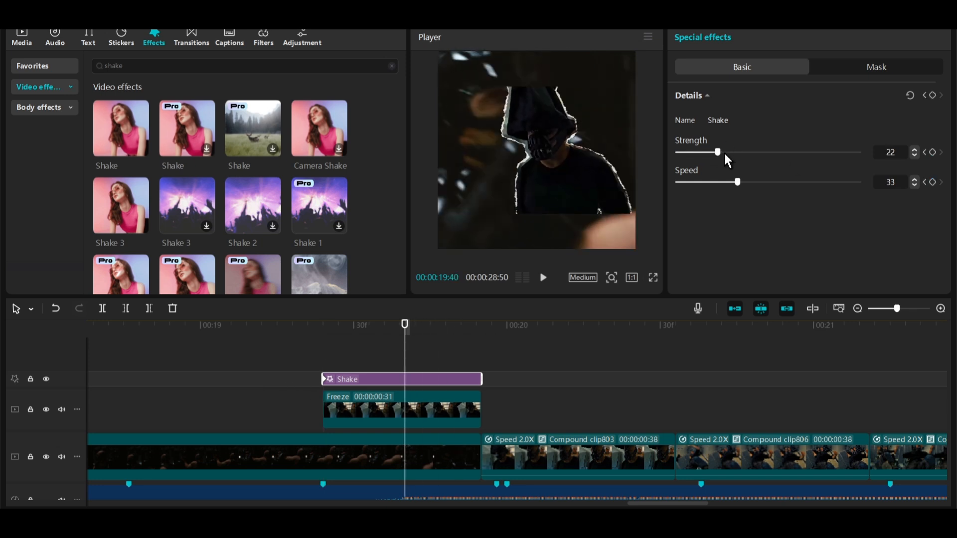
{"action": "left_click_drag", "start_coordinate": [724, 154], "coordinate": [773, 156]}
Extend the Shake effect and shift it and its strength keyframe later to start mid-freeze.
{"action": "left_click_drag", "start_coordinate": [483, 377], "coordinate": [559, 379]}
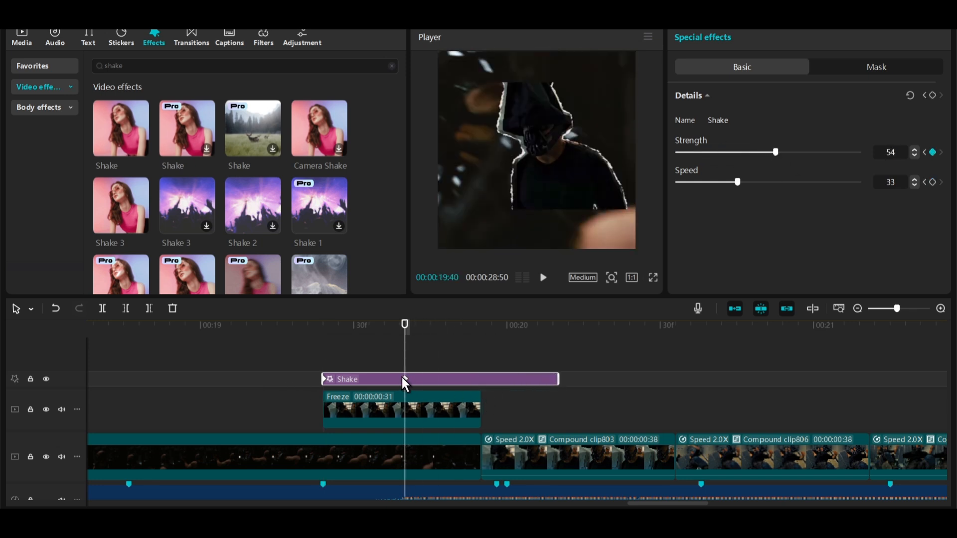
{"action": "left_click_drag", "start_coordinate": [405, 378], "coordinate": [459, 379]}
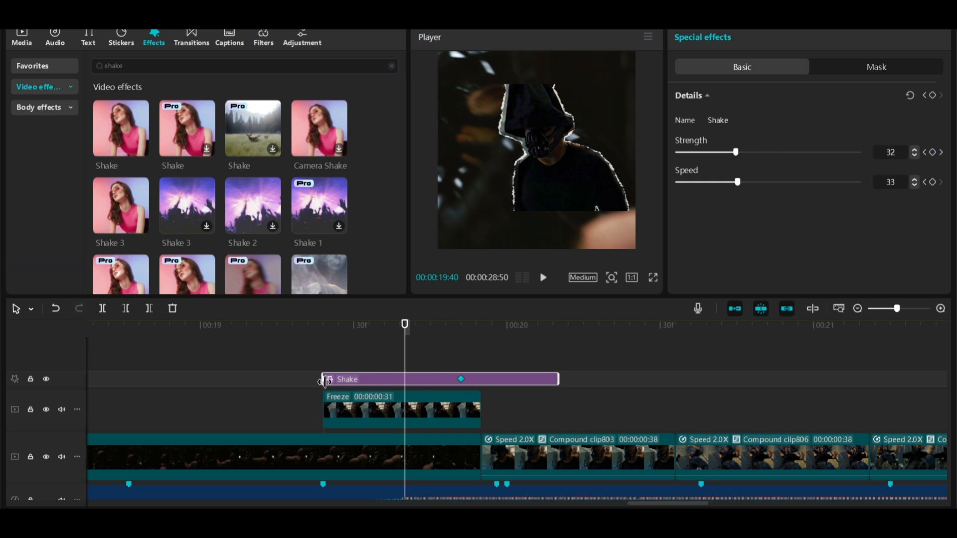
{"action": "left_click_drag", "start_coordinate": [330, 379], "coordinate": [396, 381]}
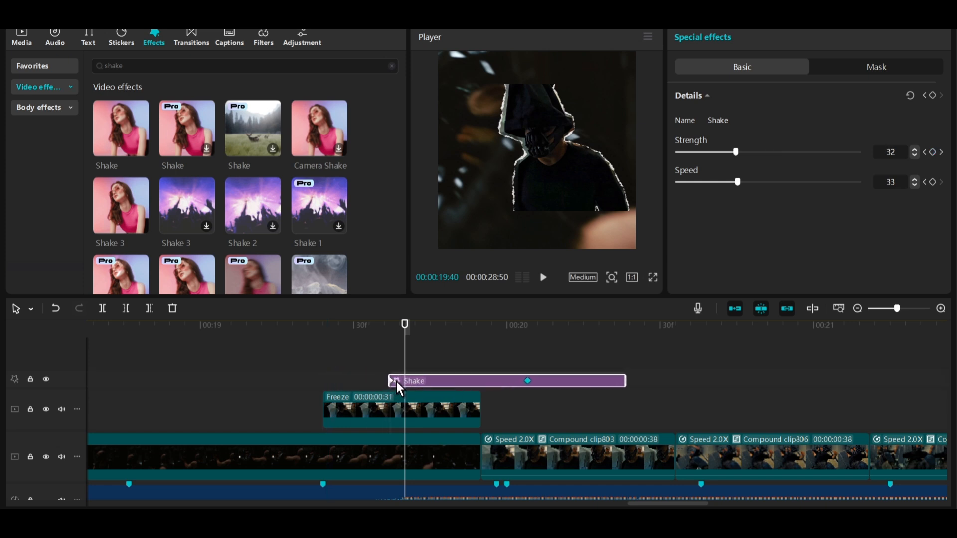
Move the Shake's peak strength keyframe earlier and keyframe strength back to 0 a few frames after it.
{"action": "left_click_drag", "start_coordinate": [527, 378], "coordinate": [485, 378]}
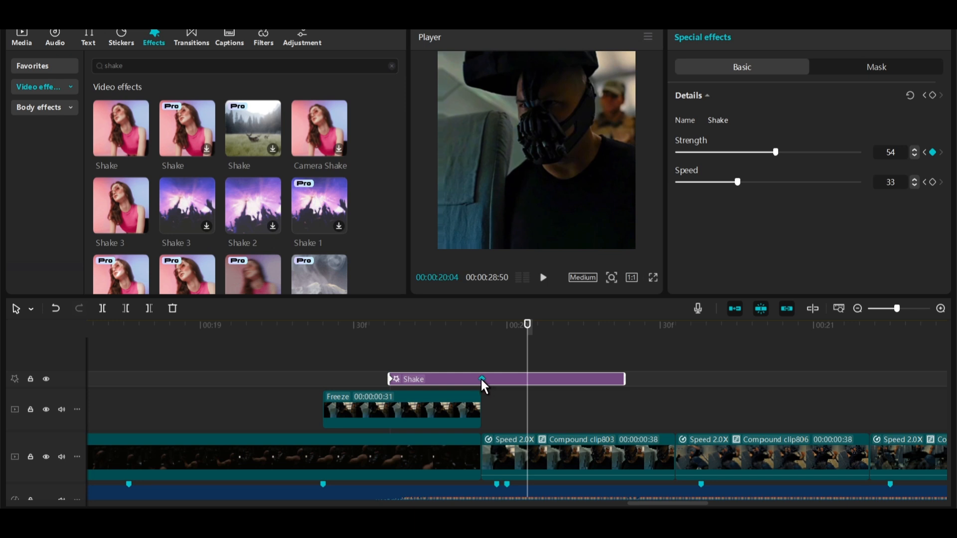
{"action": "left_click", "coordinate": [513, 327]}
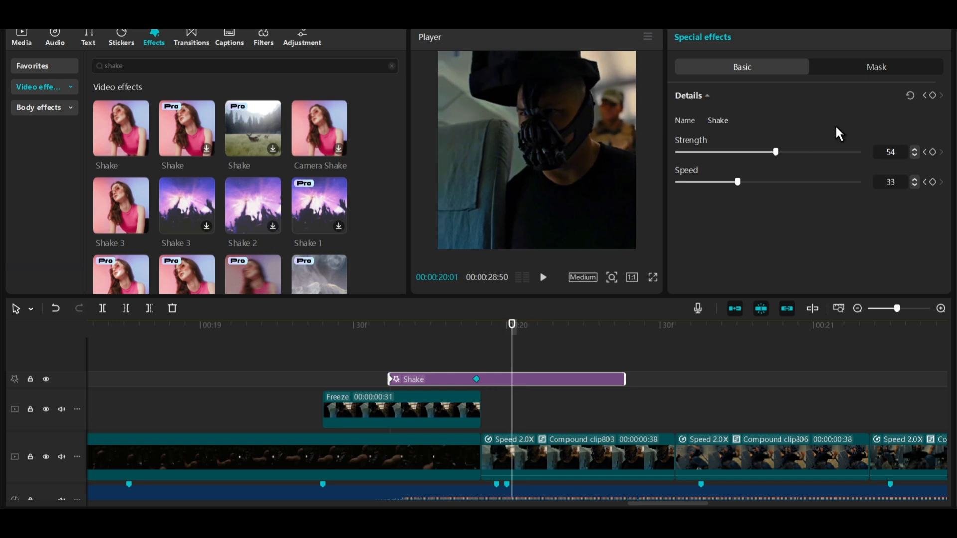
{"action": "left_click_drag", "start_coordinate": [775, 152], "coordinate": [406, 181]}
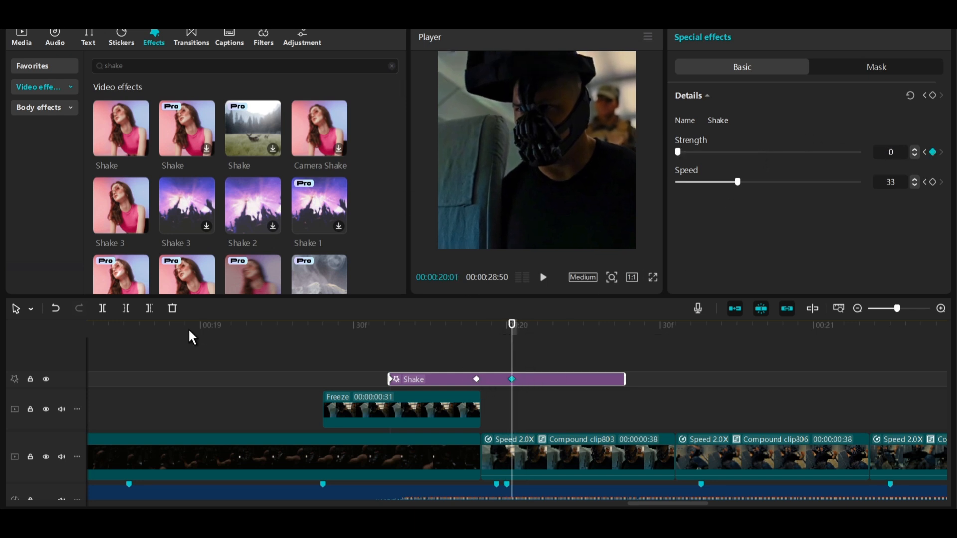
Trim the Shake effect's end at the playhead and preview the freeze frame full screen.
{"action": "left_click", "coordinate": [149, 308]}
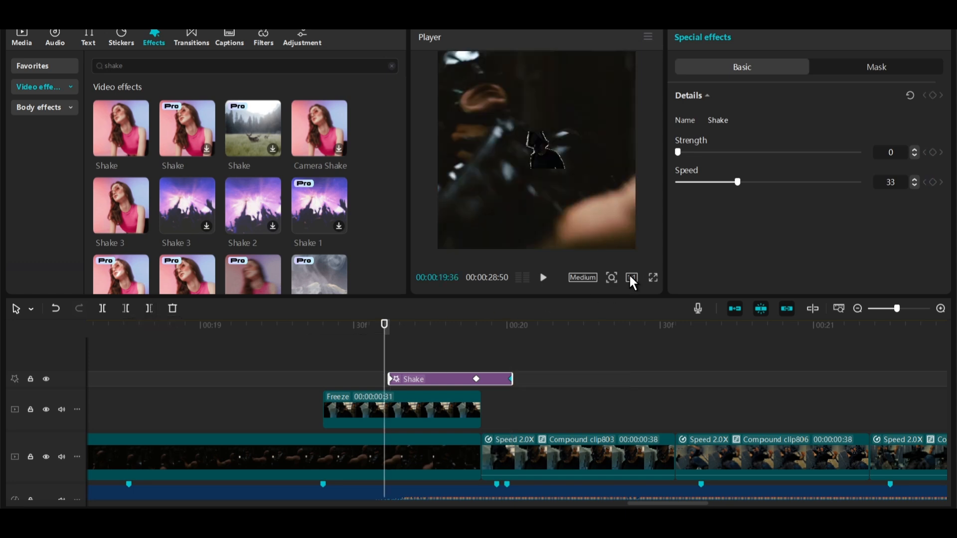
{"action": "left_click", "coordinate": [652, 277]}
{"action": "key", "text": "space"}
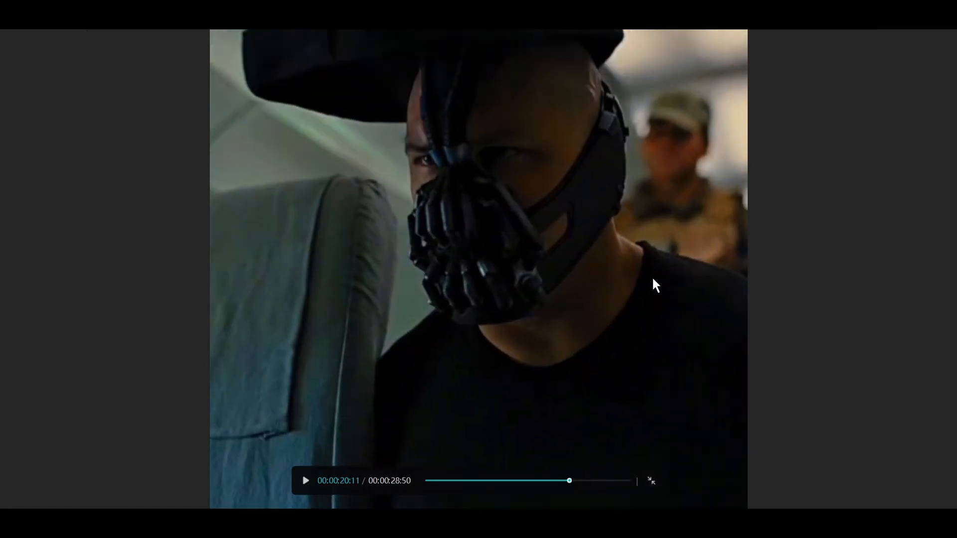
{"action": "key", "text": "Escape"}
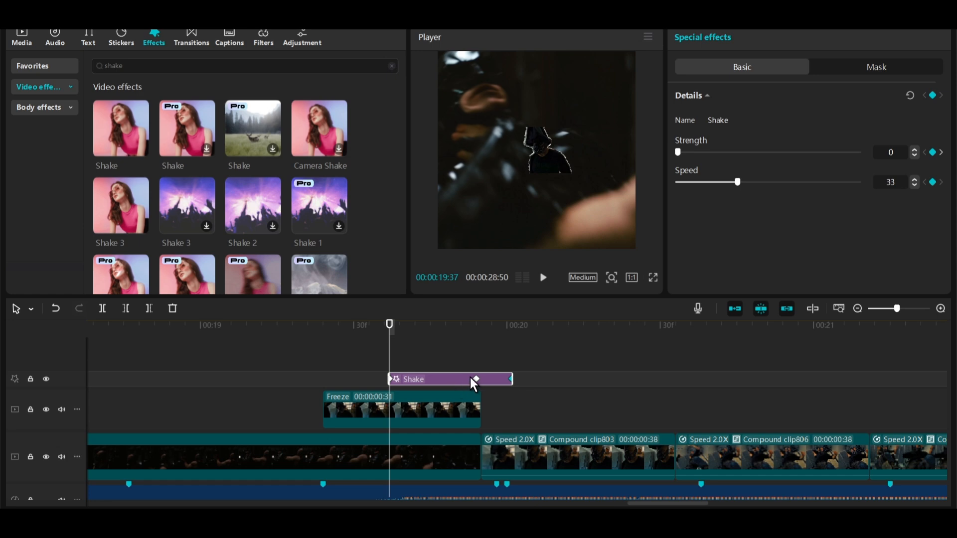
Shift the peak strength keyframe earlier and preview the freeze frame full screen twice.
{"action": "left_click_drag", "start_coordinate": [476, 379], "coordinate": [446, 379]}
{"action": "left_click", "coordinate": [388, 324]}
{"action": "left_click", "coordinate": [652, 277]}
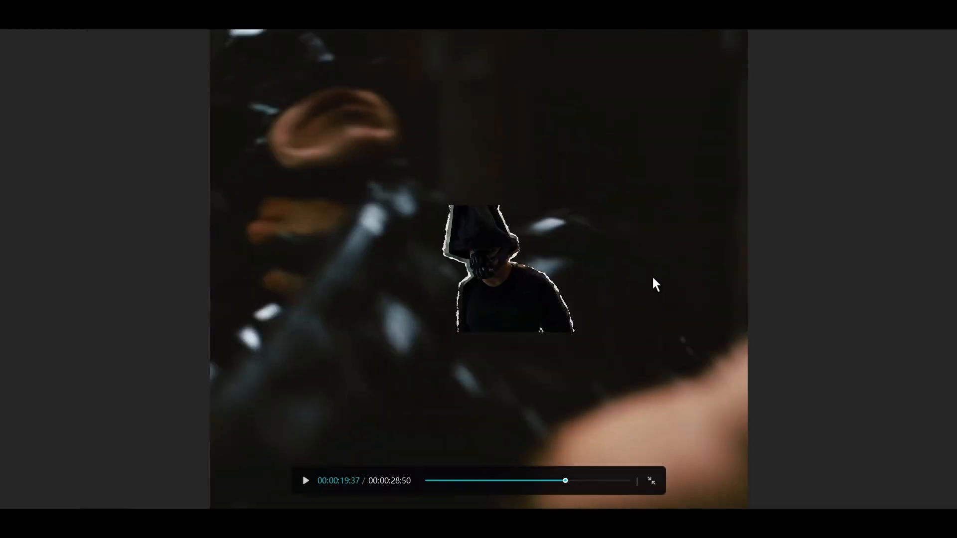
{"action": "key", "text": "space"}
{"action": "key", "text": "Escape"}
{"action": "left_click", "coordinate": [313, 354]}
{"action": "left_click", "coordinate": [652, 278]}
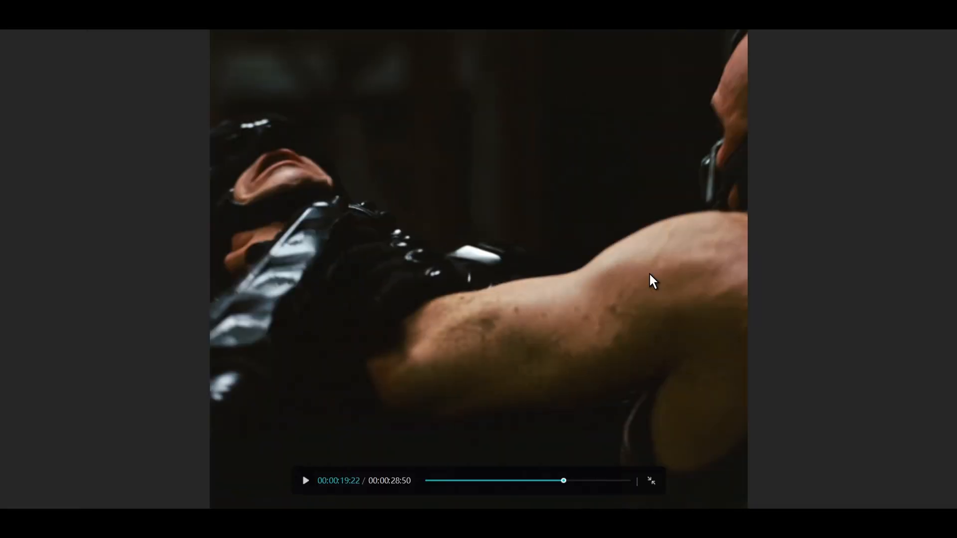
{"action": "key", "text": "space"}
{"action": "key", "text": "Escape"}
Extend the Shake effect to start with the freeze frame and end later, repositioning its peak keyframe, then preview.
{"action": "left_click", "coordinate": [390, 380]}
{"action": "left_click_drag", "start_coordinate": [385, 380], "coordinate": [326, 380]}
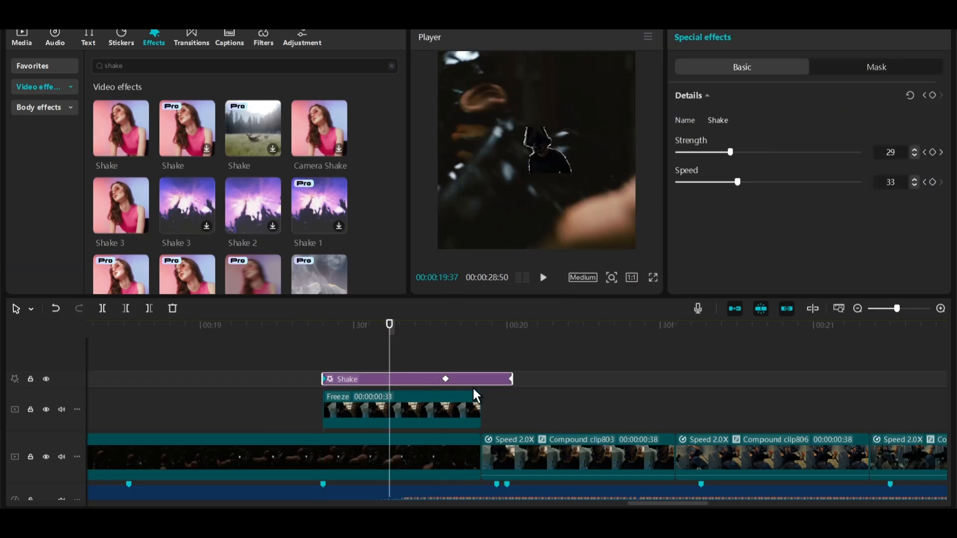
{"action": "left_click", "coordinate": [448, 379]}
{"action": "left_click_drag", "start_coordinate": [449, 378], "coordinate": [533, 378]}
{"action": "left_click_drag", "start_coordinate": [514, 377], "coordinate": [535, 376]}
{"action": "left_click", "coordinate": [317, 325]}
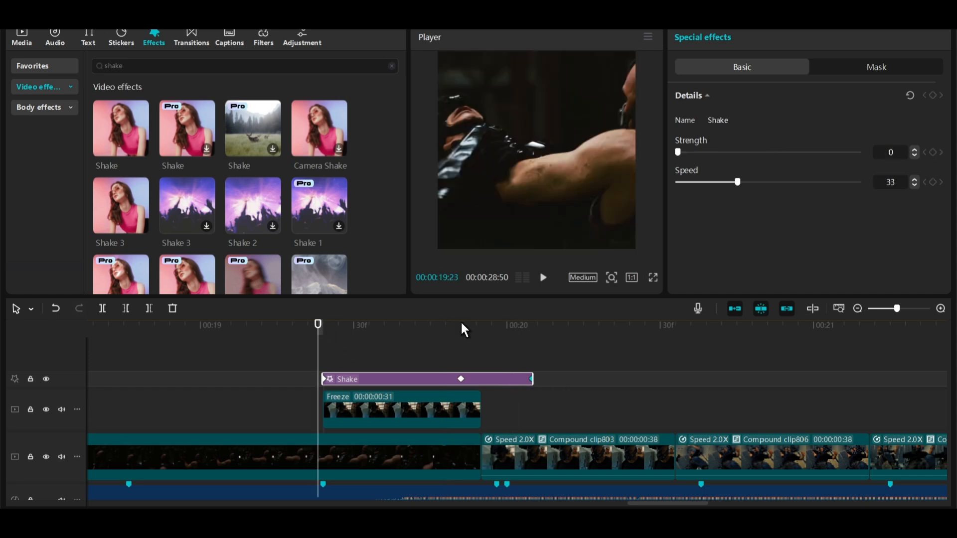
{"action": "left_click", "coordinate": [653, 277]}
{"action": "key", "text": "space"}
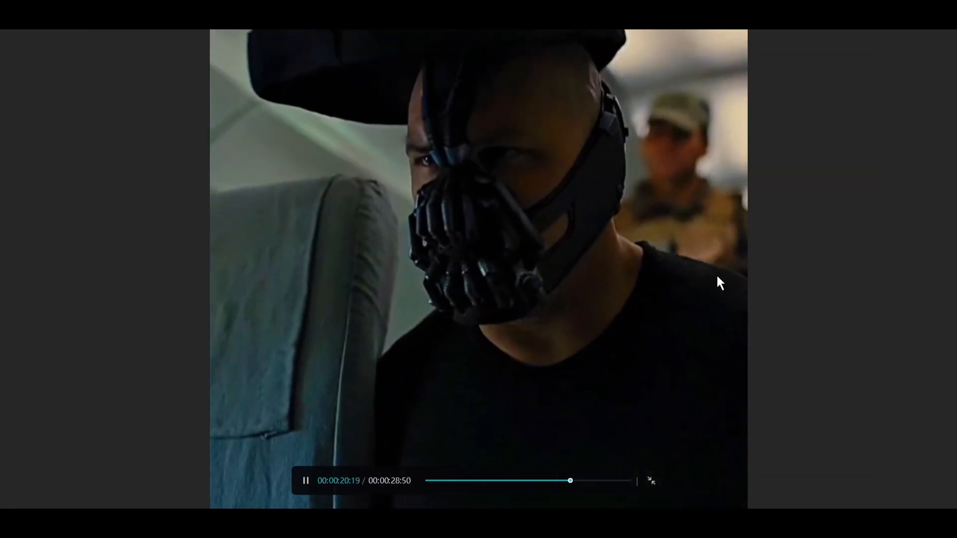
{"action": "key", "text": "Escape"}
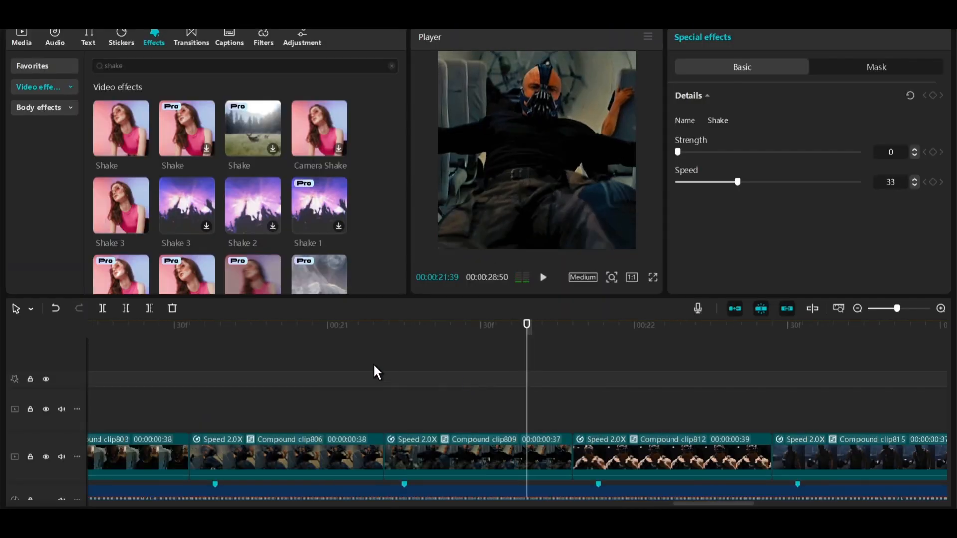
Add a second Shake effect partway into the first compound clip after the freeze frame.
{"action": "scroll", "coordinate": [372, 364], "scroll_direction": "down", "scroll_amount": 4}
{"action": "left_click", "coordinate": [373, 327]}
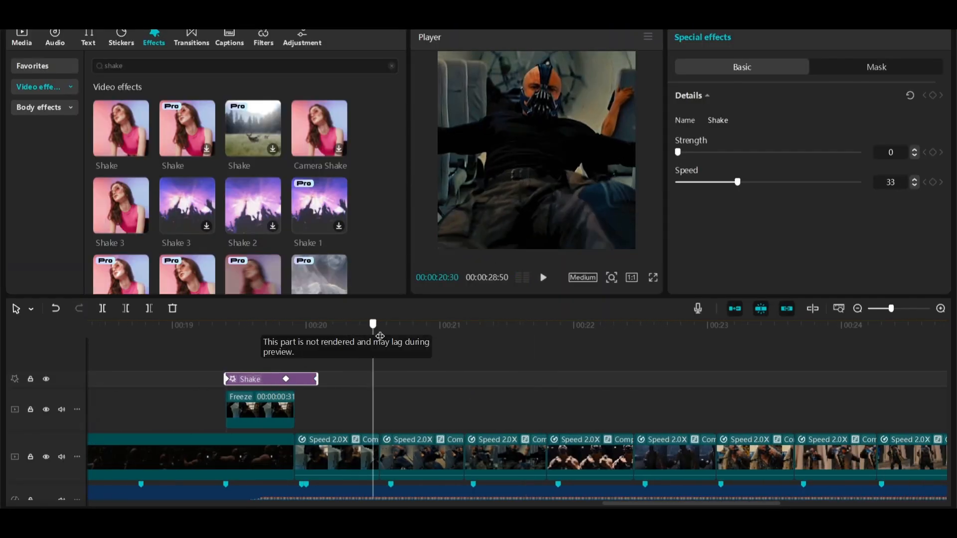
{"action": "left_click_drag", "start_coordinate": [121, 130], "coordinate": [352, 385]}
Trim the new Shake effect to a short span just before the next compound clip.
{"action": "left_click_drag", "start_coordinate": [354, 327], "coordinate": [410, 335]}
{"action": "key", "text": "w"}
{"action": "left_click_drag", "start_coordinate": [410, 335], "coordinate": [371, 341]}
{"action": "scroll", "coordinate": [365, 407], "scroll_direction": "up", "scroll_amount": 2}
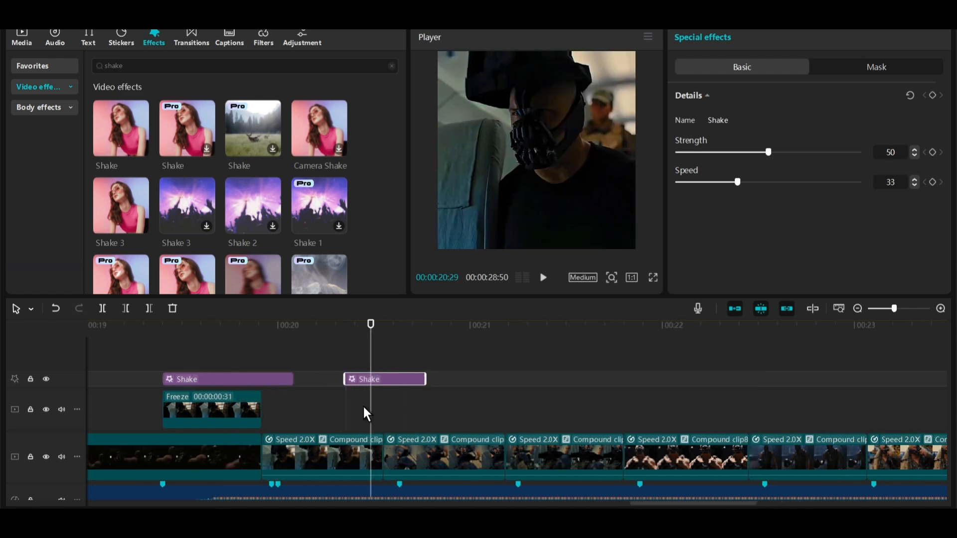
{"action": "scroll", "coordinate": [366, 414], "scroll_direction": "up", "scroll_amount": 1}
{"action": "left_click_drag", "start_coordinate": [325, 379], "coordinate": [353, 377]}
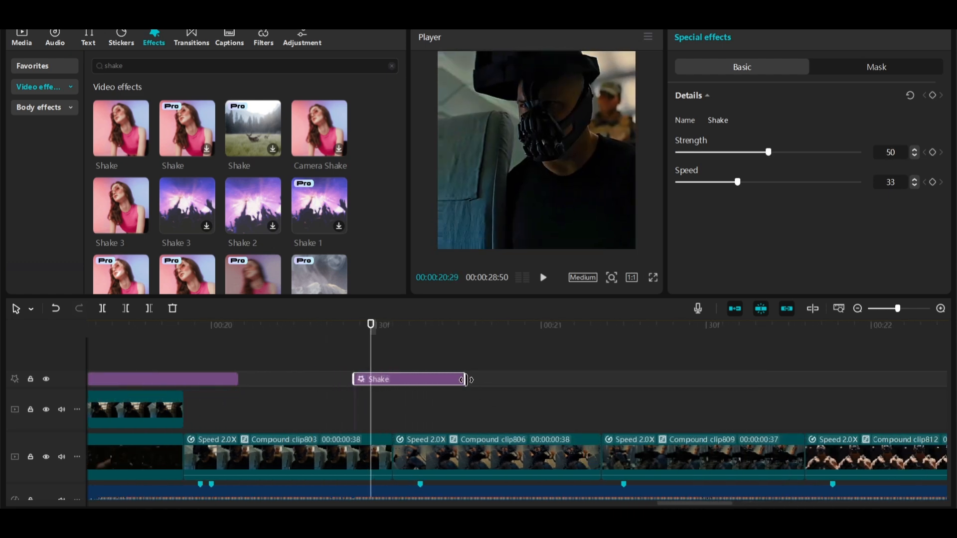
{"action": "left_click_drag", "start_coordinate": [465, 379], "coordinate": [415, 378]}
Keyframe the new Shake's strength at 0 at its start and 53 a few frames later.
{"action": "left_click", "coordinate": [355, 329]}
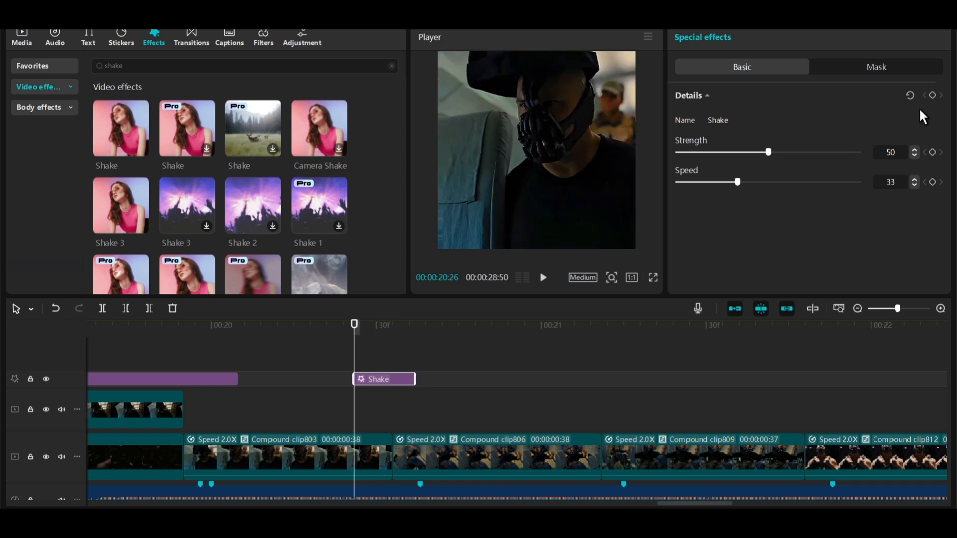
{"action": "left_click_drag", "start_coordinate": [755, 154], "coordinate": [676, 153]}
{"action": "scroll", "coordinate": [403, 369], "scroll_direction": "up", "scroll_amount": 2}
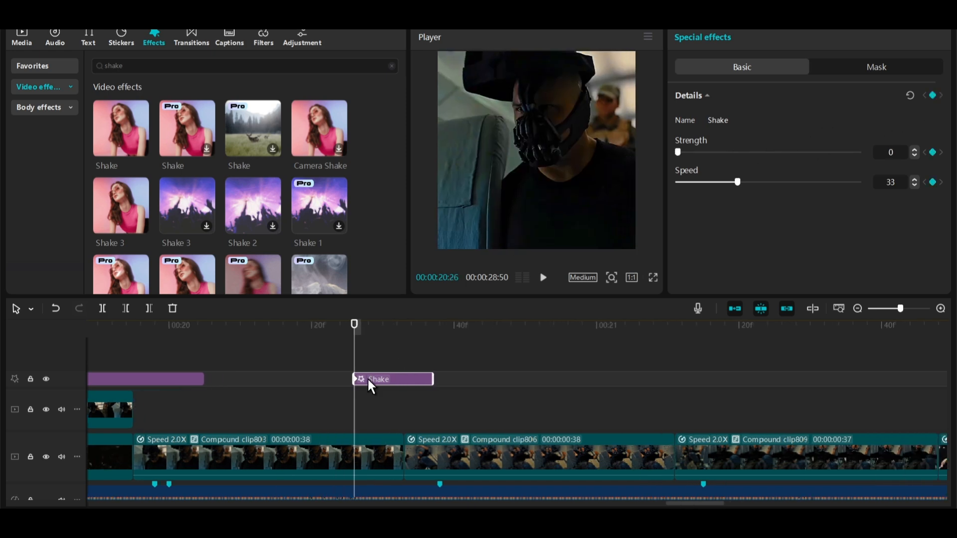
{"action": "left_click", "coordinate": [403, 333]}
{"action": "left_click_drag", "start_coordinate": [403, 335], "coordinate": [448, 337]}
{"action": "left_click", "coordinate": [773, 154]}
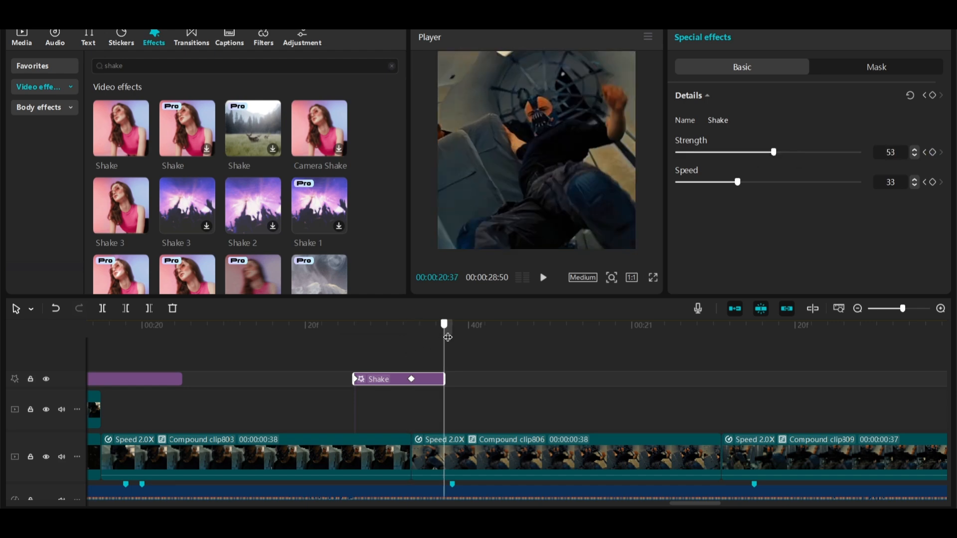
Adjust the new Shake's end and peak keyframe timing and preview it.
{"action": "left_click_drag", "start_coordinate": [352, 332], "coordinate": [438, 339]}
{"action": "left_click_drag", "start_coordinate": [447, 379], "coordinate": [404, 379]}
{"action": "left_click", "coordinate": [404, 379]}
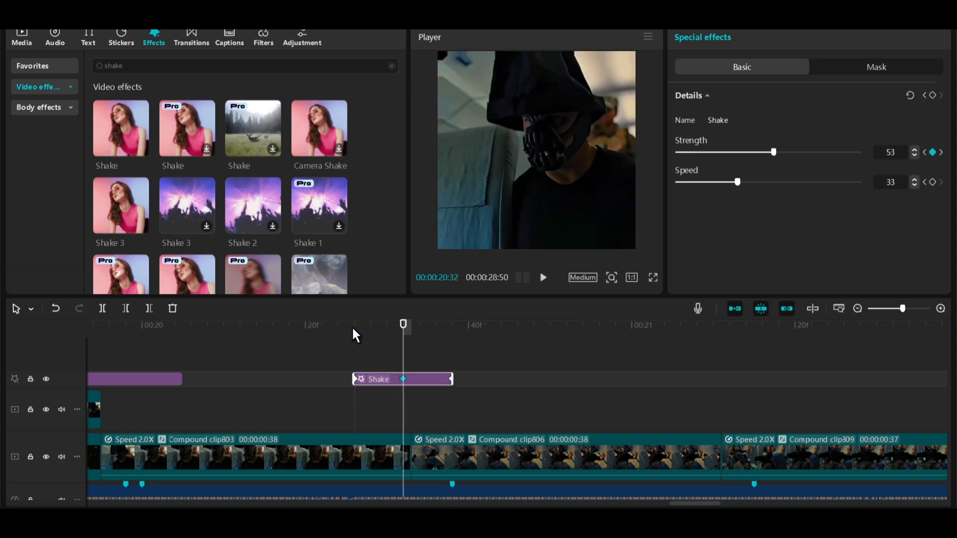
{"action": "left_click", "coordinate": [353, 332]}
{"action": "key", "text": "space"}
{"action": "left_click_drag", "start_coordinate": [369, 334], "coordinate": [421, 336]}
{"action": "scroll", "coordinate": [379, 388], "scroll_direction": "down", "scroll_amount": 3}
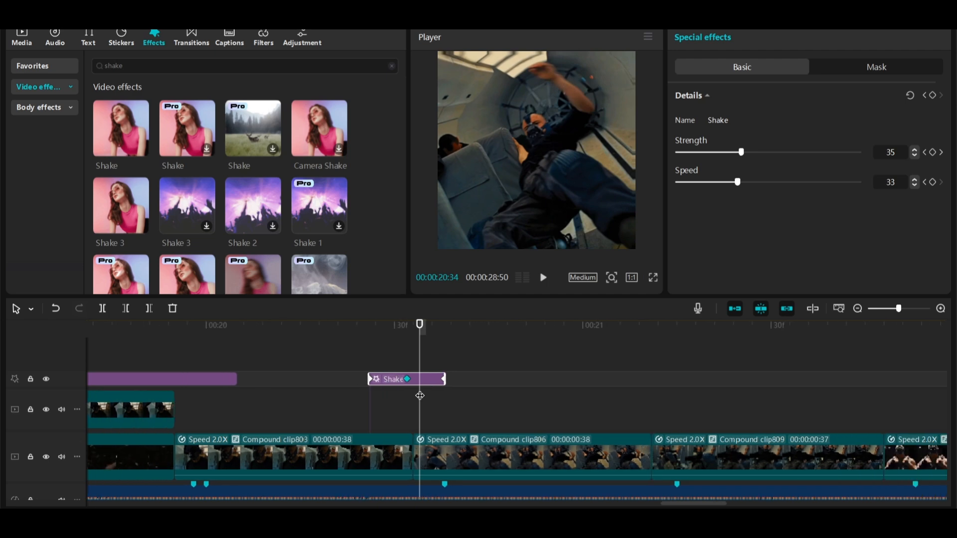
{"action": "scroll", "coordinate": [492, 398], "scroll_direction": "down", "scroll_amount": 1}
Copy the short keyframed Shake effect and paste copies at the following compound clip boundaries.
{"action": "left_click", "coordinate": [480, 332]}
{"action": "left_click_drag", "start_coordinate": [480, 332], "coordinate": [487, 330]}
{"action": "left_click", "coordinate": [423, 379]}
{"action": "key", "text": "ctrl+c"}
{"action": "key", "text": "ctrl+v"}
{"action": "left_click", "coordinate": [569, 335]}
{"action": "key", "text": "ctrl+v"}
{"action": "left_click", "coordinate": [654, 335]}
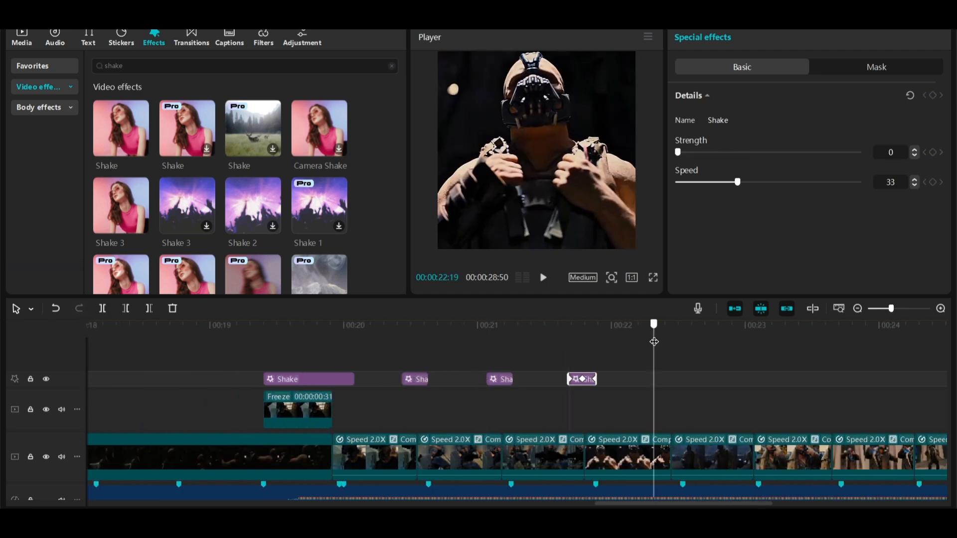
{"action": "key", "text": "ctrl+v"}
{"action": "left_click_drag", "start_coordinate": [659, 335], "coordinate": [423, 335]}
{"action": "key", "text": "ctrl+v"}
{"action": "left_click", "coordinate": [502, 335]}
{"action": "left_click", "coordinate": [671, 335]}
{"action": "key", "text": "ctrl+v"}
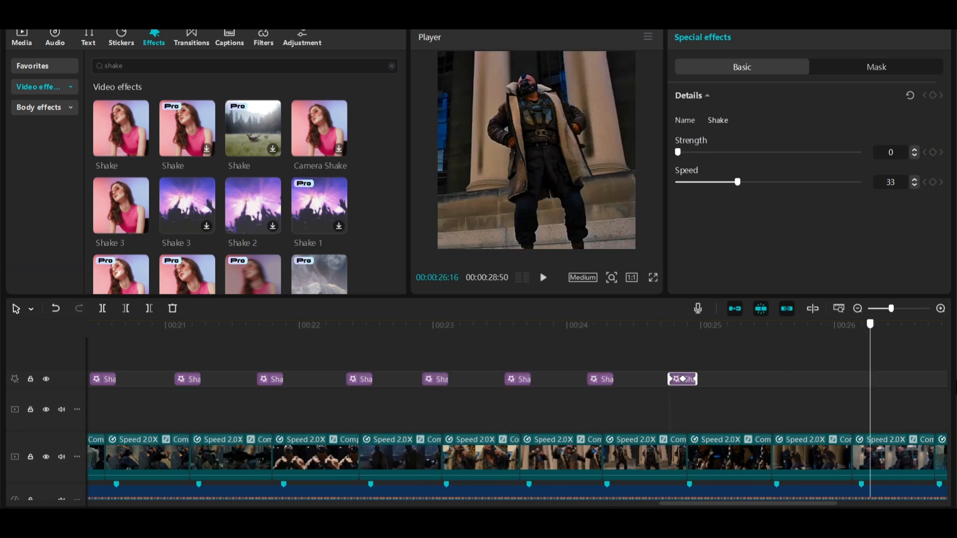
Fill the remaining compound clip boundaries with more pasted Shake copies.
{"action": "key", "text": "ctrl+v"}
{"action": "left_click_drag", "start_coordinate": [869, 334], "coordinate": [191, 331]}
{"action": "left_click", "coordinate": [607, 334]}
{"action": "key", "text": "ctrl+v"}
{"action": "left_click", "coordinate": [687, 329]}
{"action": "key", "text": "ctrl+v"}
{"action": "left_click", "coordinate": [480, 330]}
{"action": "key", "text": "ctrl+v"}
{"action": "key", "text": "ctrl+v"}
Search effects for oblique blur and add Oblique Blur over the first short Shake effect.
{"action": "left_click_drag", "start_coordinate": [128, 66], "coordinate": [83, 74]}
{"action": "type", "text": "oblique blu"}
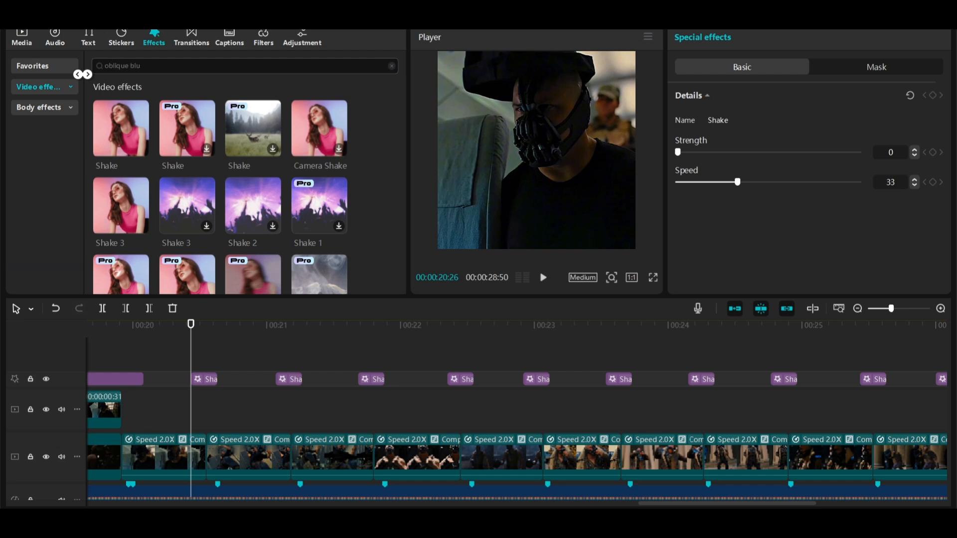
{"action": "type", "text": "r"}
{"action": "left_click_drag", "start_coordinate": [109, 142], "coordinate": [209, 375]}
Keyframe the Oblique Blur's blur at 0 at its start and 51 a few frames later.
{"action": "scroll", "coordinate": [239, 331], "scroll_direction": "up", "scroll_amount": 2}
{"action": "left_click_drag", "start_coordinate": [238, 329], "coordinate": [191, 330]}
{"action": "key", "text": "w"}
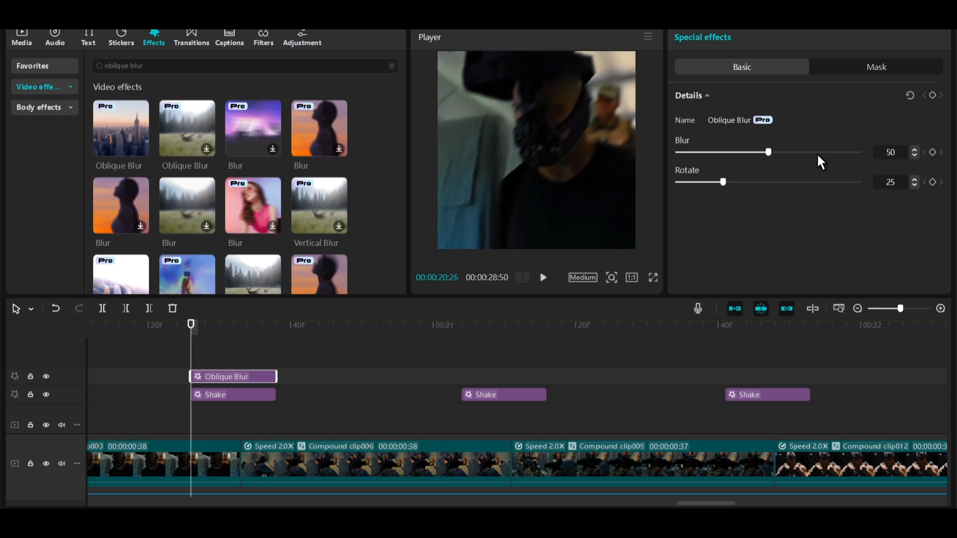
{"action": "left_click", "coordinate": [931, 97]}
{"action": "left_click_drag", "start_coordinate": [718, 151], "coordinate": [677, 152]}
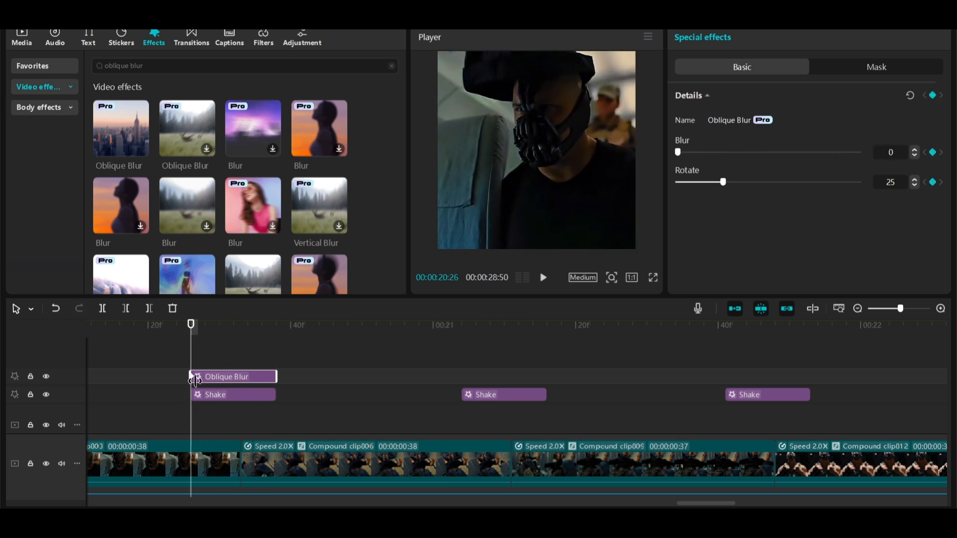
{"action": "left_click_drag", "start_coordinate": [227, 332], "coordinate": [241, 330]}
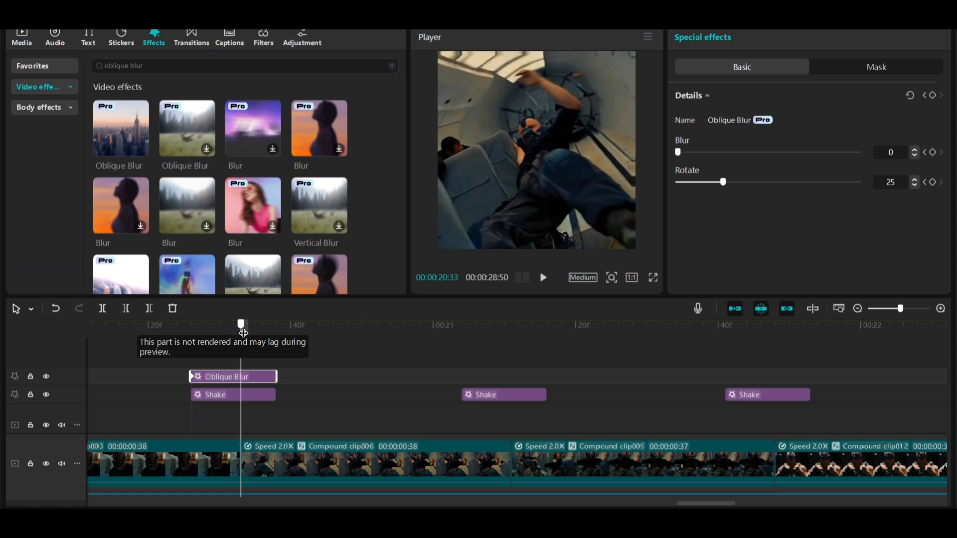
{"action": "left_click_drag", "start_coordinate": [711, 150], "coordinate": [770, 153]}
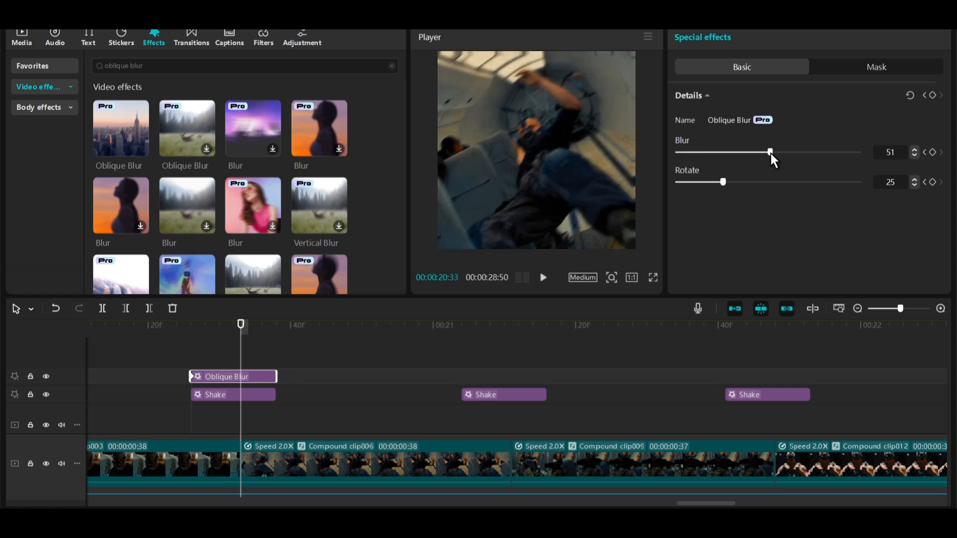
Copy the keyframed Oblique Blur and paste it above each of the following short Shake effects.
{"action": "left_click_drag", "start_coordinate": [241, 326], "coordinate": [276, 327]}
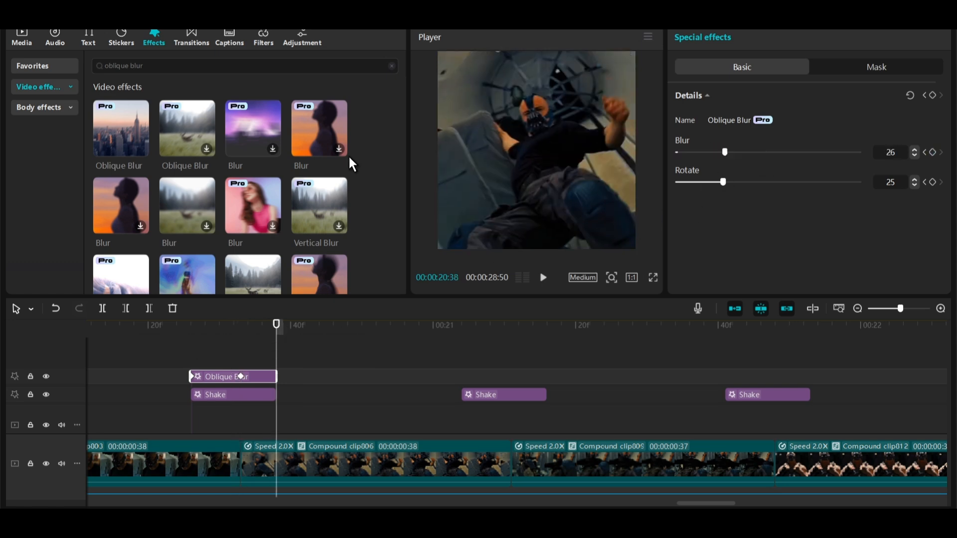
{"action": "left_click_drag", "start_coordinate": [209, 325], "coordinate": [280, 322]}
{"action": "key", "text": "ctrl+c"}
{"action": "scroll", "coordinate": [450, 391], "scroll_direction": "down", "scroll_amount": 5}
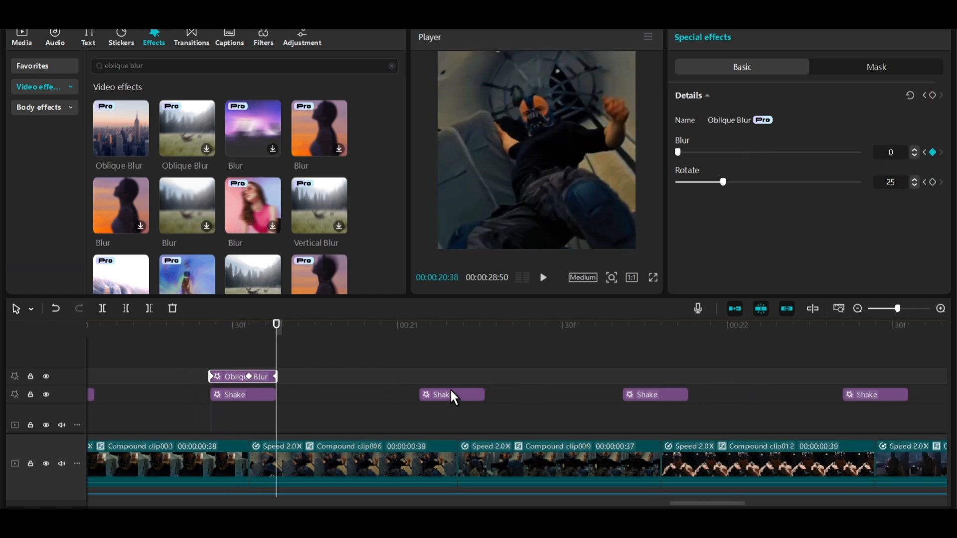
{"action": "left_click", "coordinate": [405, 323]}
{"action": "left_click_drag", "start_coordinate": [405, 323], "coordinate": [410, 323]}
{"action": "key", "text": "ctrl+v"}
{"action": "left_click", "coordinate": [601, 323]}
{"action": "key", "text": "ctrl+v"}
{"action": "scroll", "coordinate": [608, 327], "scroll_direction": "right", "scroll_amount": 4}
{"action": "left_click", "coordinate": [577, 326]}
{"action": "key", "text": "ctrl+v"}
{"action": "left_click", "coordinate": [748, 329]}
{"action": "key", "text": "ctrl+v"}
{"action": "scroll", "coordinate": [749, 339], "scroll_direction": "down", "scroll_amount": 5}
Add the white photo from the library at the playhead and scale it to fill the frame for a white flash.
{"action": "left_click", "coordinate": [354, 326]}
{"action": "key", "text": "ctrl+v"}
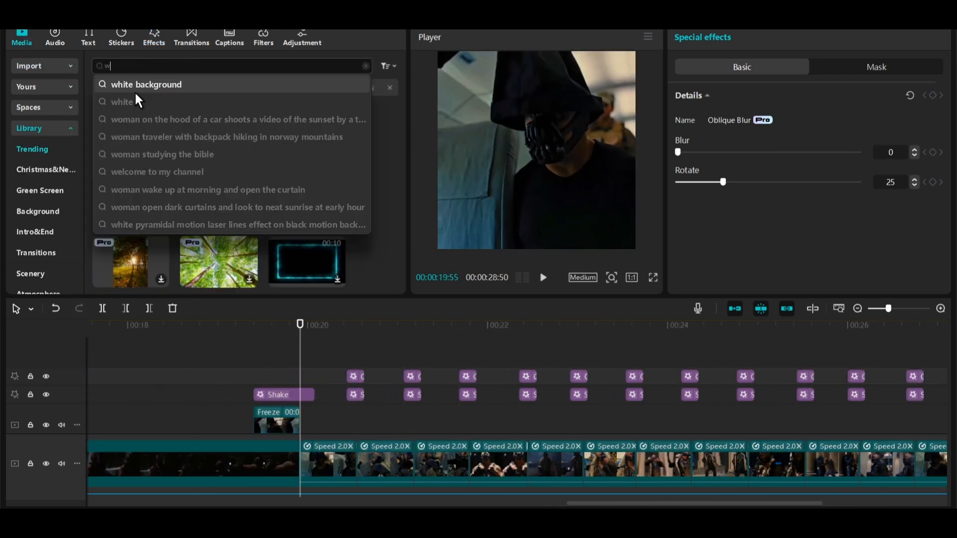
{"action": "left_click", "coordinate": [133, 89]}
{"action": "left_click", "coordinate": [122, 147]}
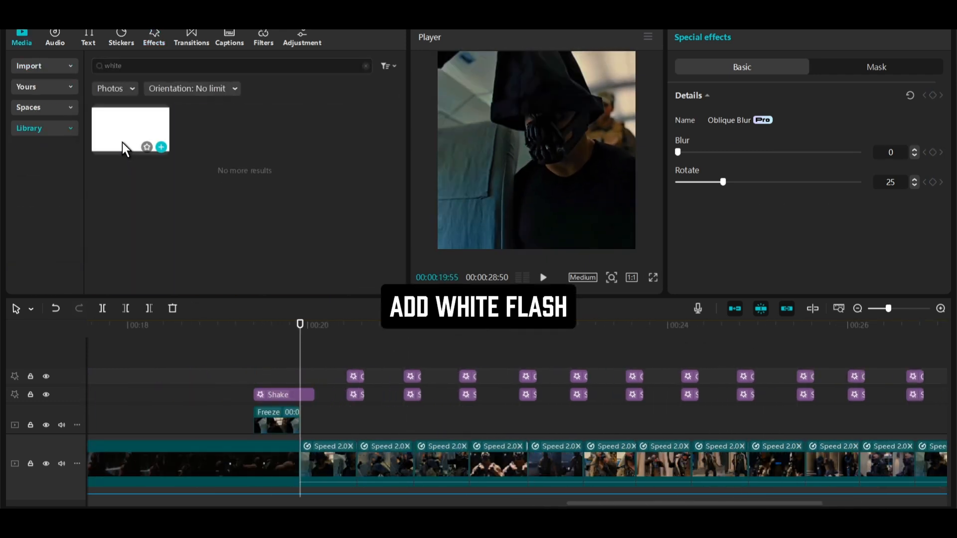
{"action": "left_click_drag", "start_coordinate": [122, 143], "coordinate": [359, 339]}
{"action": "key", "text": "w"}
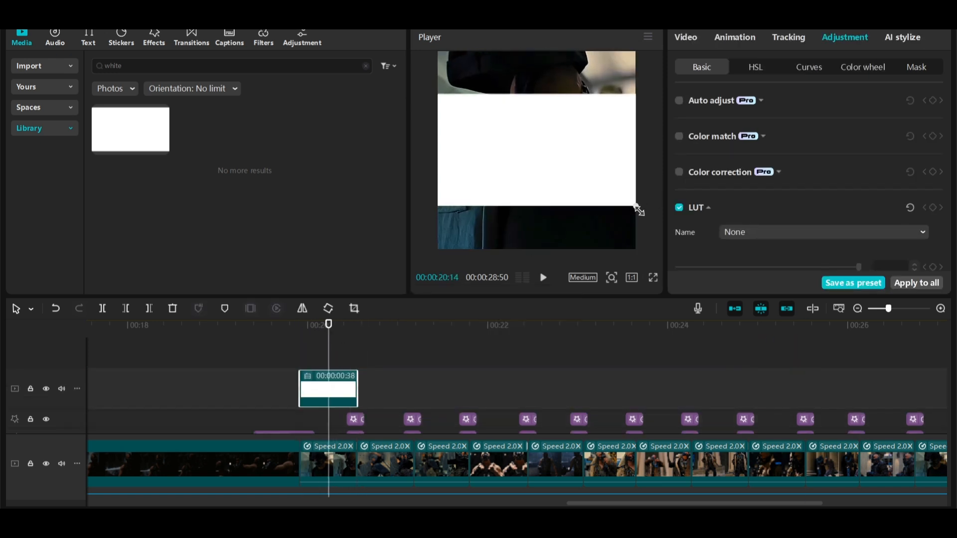
{"action": "left_click_drag", "start_coordinate": [638, 210], "coordinate": [757, 291]}
Enable Blend in the white image's video settings.
{"action": "scroll", "coordinate": [726, 187], "scroll_direction": "down", "scroll_amount": 5}
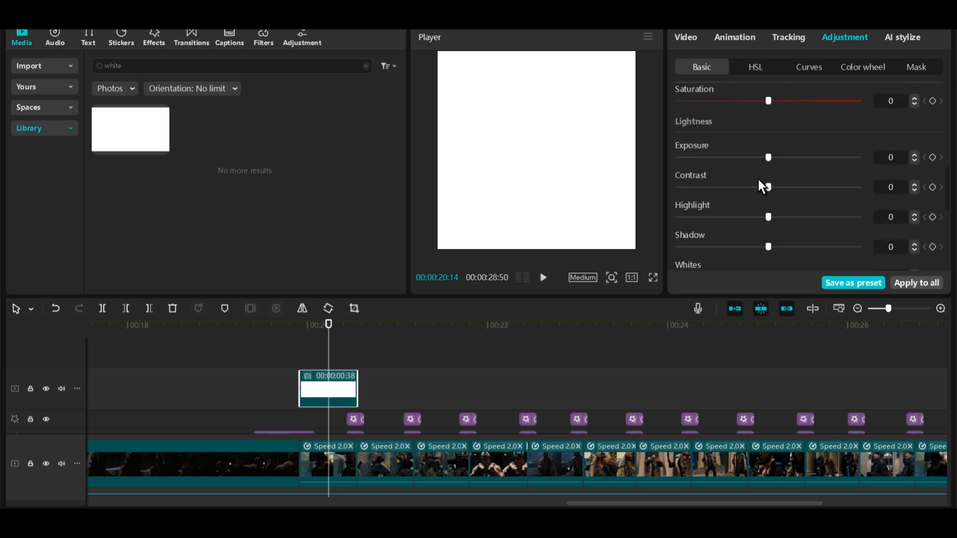
{"action": "scroll", "coordinate": [714, 90], "scroll_direction": "up", "scroll_amount": 5}
{"action": "left_click", "coordinate": [686, 42]}
{"action": "scroll", "coordinate": [833, 199], "scroll_direction": "down", "scroll_amount": 4}
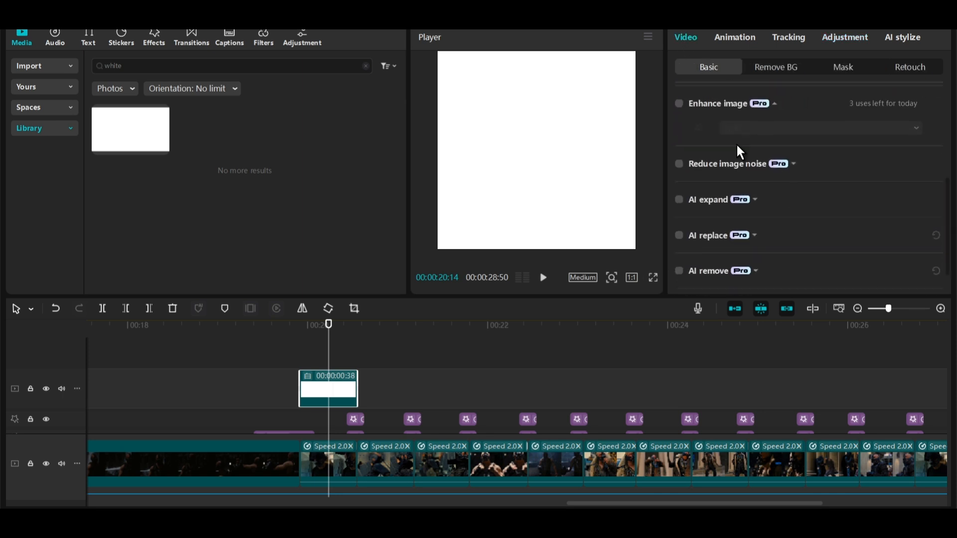
{"action": "scroll", "coordinate": [737, 143], "scroll_direction": "up", "scroll_amount": 1}
{"action": "left_click", "coordinate": [716, 91]}
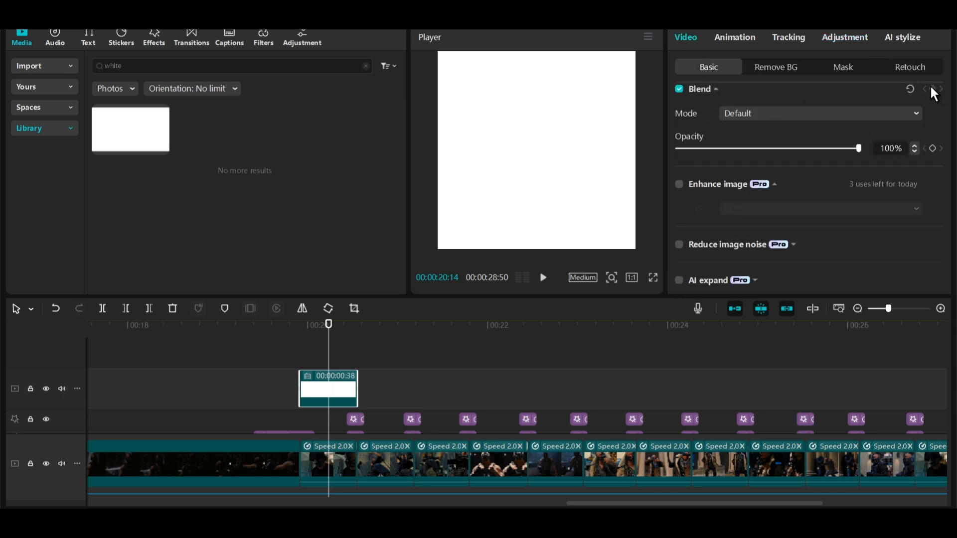
Keyframe the white flash's opacity down to 0%, set its blend mode to Overlay, and scrub across the flash to check the fade.
{"action": "left_click_drag", "start_coordinate": [831, 148], "coordinate": [677, 148]}
{"action": "left_click", "coordinate": [762, 120]}
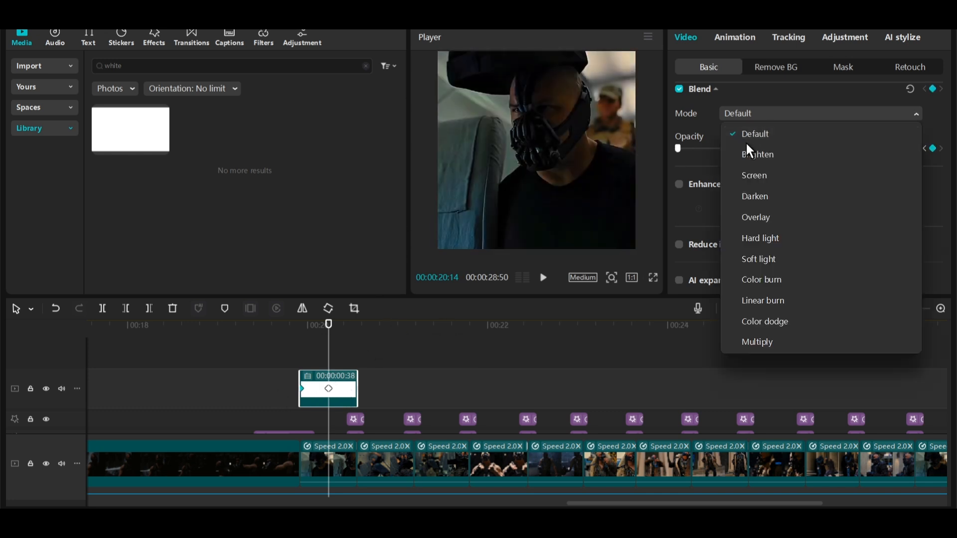
{"action": "left_click", "coordinate": [745, 216]}
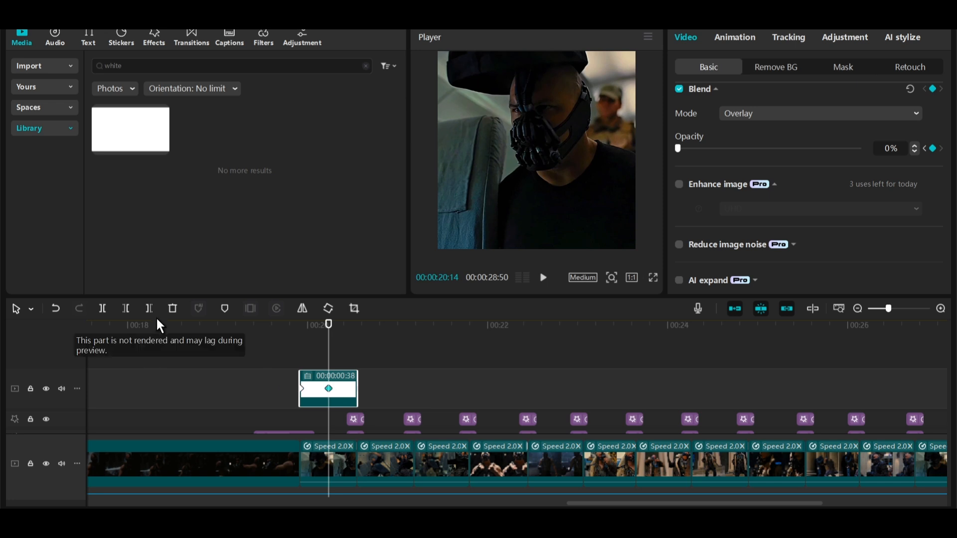
{"action": "scroll", "coordinate": [284, 383], "scroll_direction": "up", "scroll_amount": 5}
{"action": "left_click", "coordinate": [246, 330]}
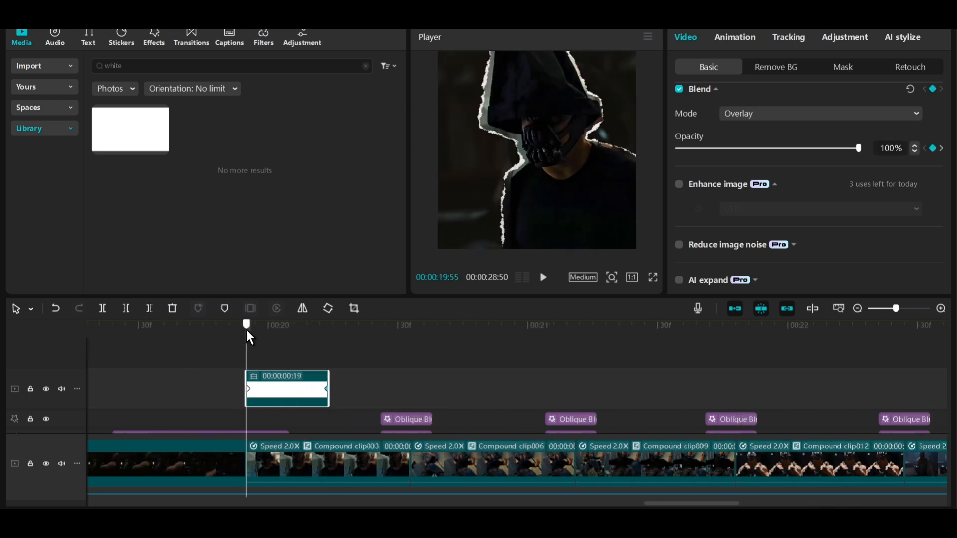
{"action": "left_click_drag", "start_coordinate": [246, 325], "coordinate": [321, 331]}
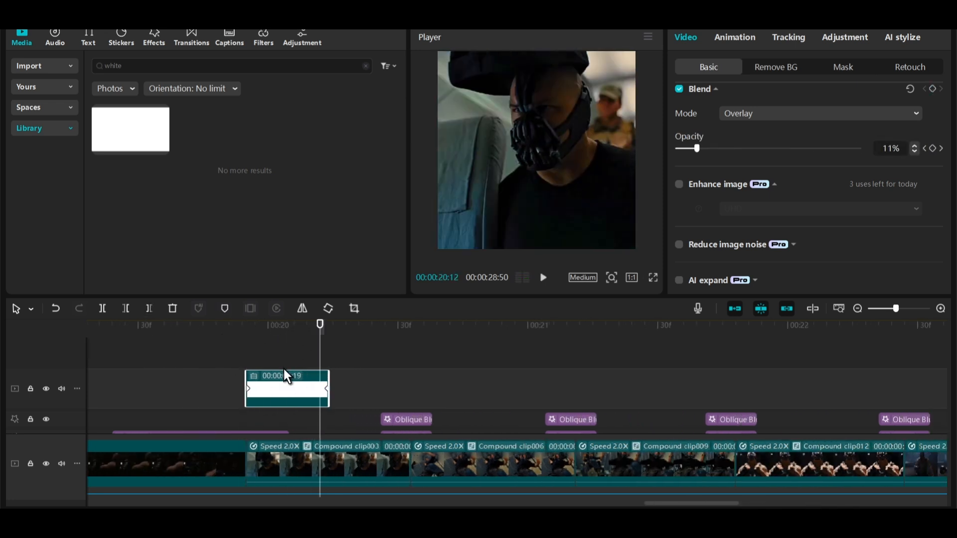
Paste copies of the white flash at each following beat along the timeline.
{"action": "scroll", "coordinate": [449, 371], "scroll_direction": "down", "scroll_amount": 3}
{"action": "left_click", "coordinate": [361, 332]}
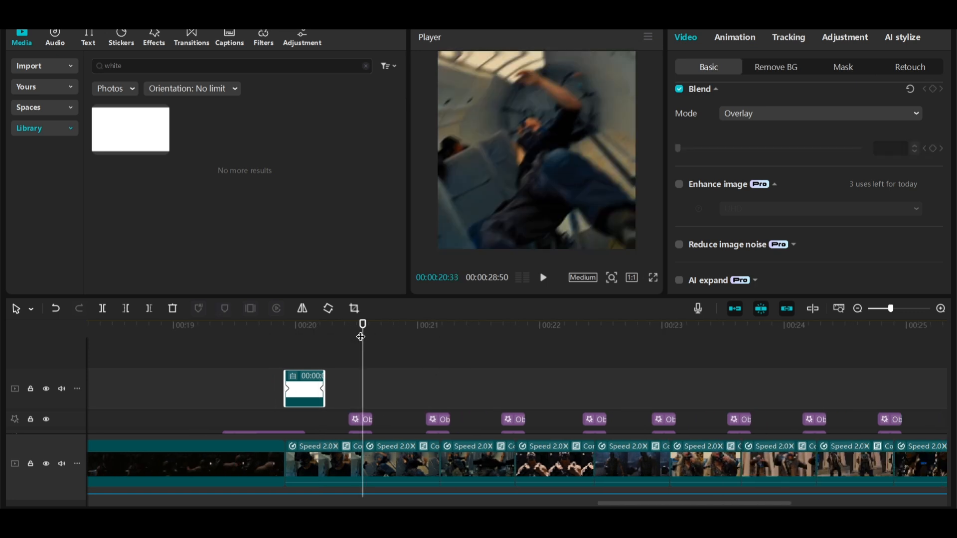
{"action": "key", "text": "ctrl+v"}
{"action": "left_click_drag", "start_coordinate": [371, 331], "coordinate": [671, 335]}
{"action": "key", "text": "ctrl+v"}
{"action": "key", "text": "ctrl+v"}
{"action": "key", "text": "ctrl+v"}
{"action": "key", "text": "ctrl+v"}
{"action": "scroll", "coordinate": [670, 336], "scroll_direction": "down", "scroll_amount": 3}
{"action": "left_click_drag", "start_coordinate": [463, 335], "coordinate": [497, 336]}
{"action": "key", "text": "ctrl+v"}
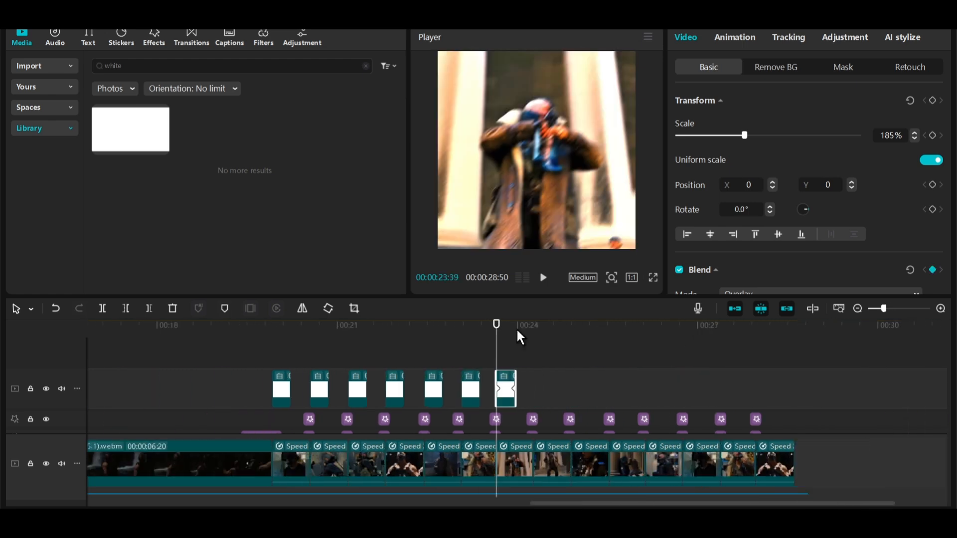
{"action": "left_click_drag", "start_coordinate": [757, 343], "coordinate": [208, 386]}
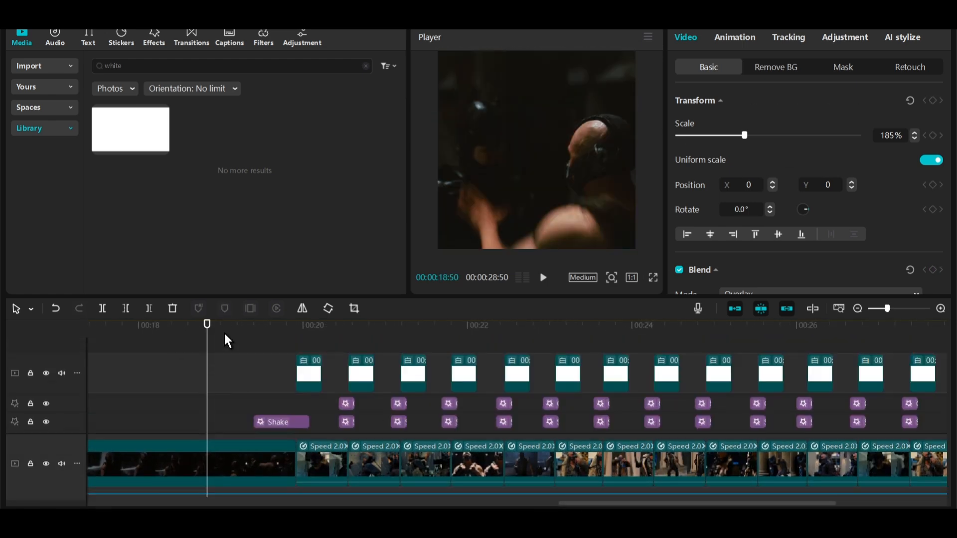
Add the 4_5956...34.mp4 black flash clip from the media panel onto a track above the main video at the first flash.
{"action": "left_click", "coordinate": [29, 66]}
{"action": "left_click", "coordinate": [208, 207]}
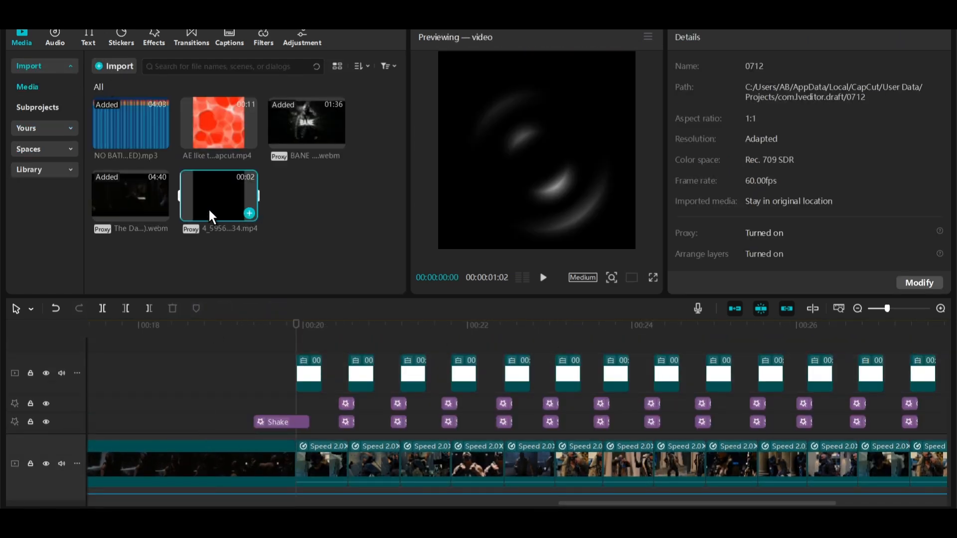
{"action": "left_click_drag", "start_coordinate": [208, 207], "coordinate": [304, 397]}
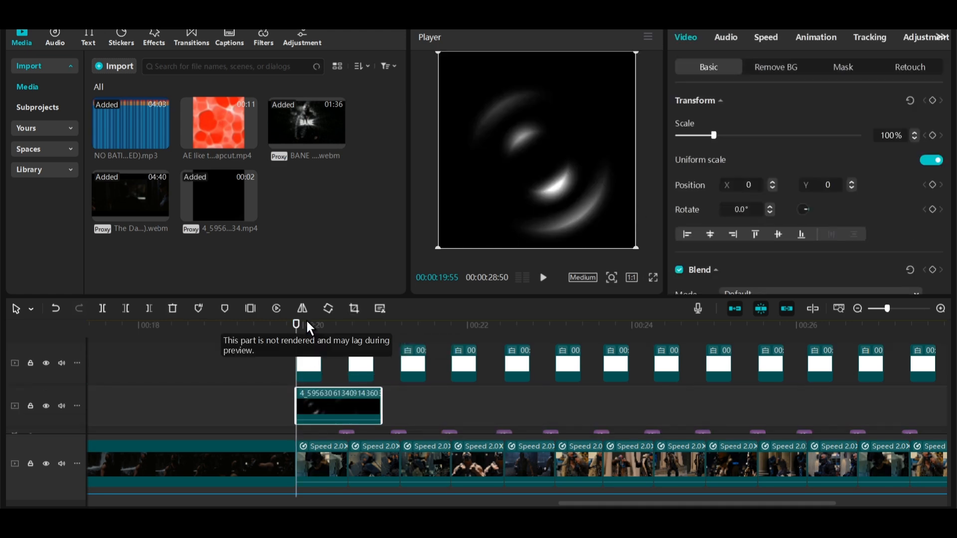
Trim the start of the black flash clip, set its speed to 2.0x, and slide it back into place.
{"action": "left_click_drag", "start_coordinate": [308, 325], "coordinate": [347, 328]}
{"action": "key", "text": "q"}
{"action": "left_click", "coordinate": [762, 39]}
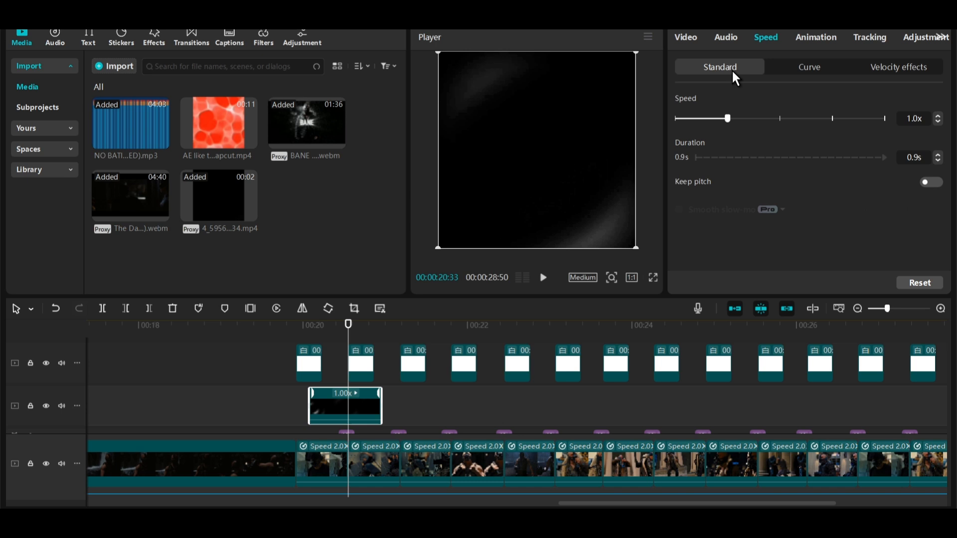
{"action": "left_click", "coordinate": [779, 119]}
{"action": "scroll", "coordinate": [325, 359], "scroll_direction": "up", "scroll_amount": 3, "text": "ctrl"}
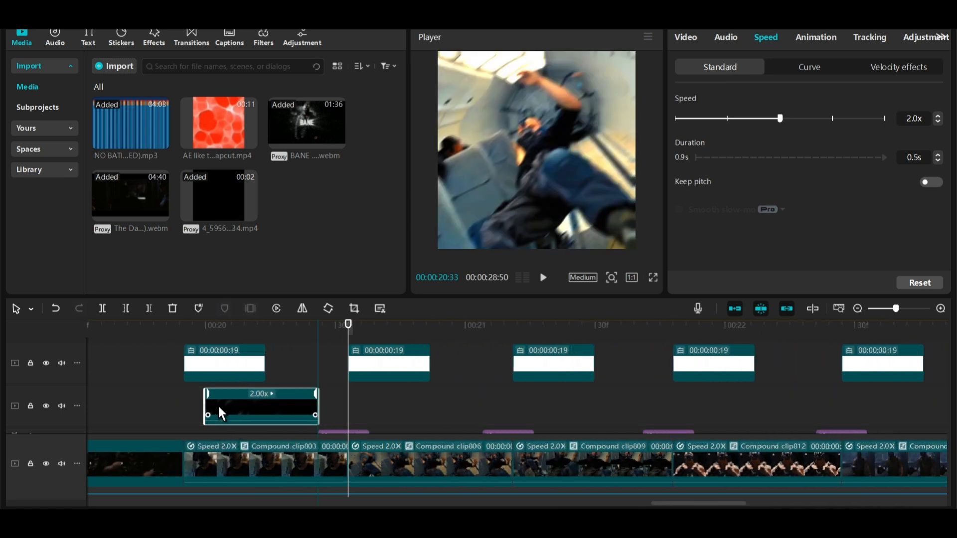
{"action": "left_click_drag", "start_coordinate": [222, 414], "coordinate": [199, 400]}
{"action": "left_click", "coordinate": [214, 326]}
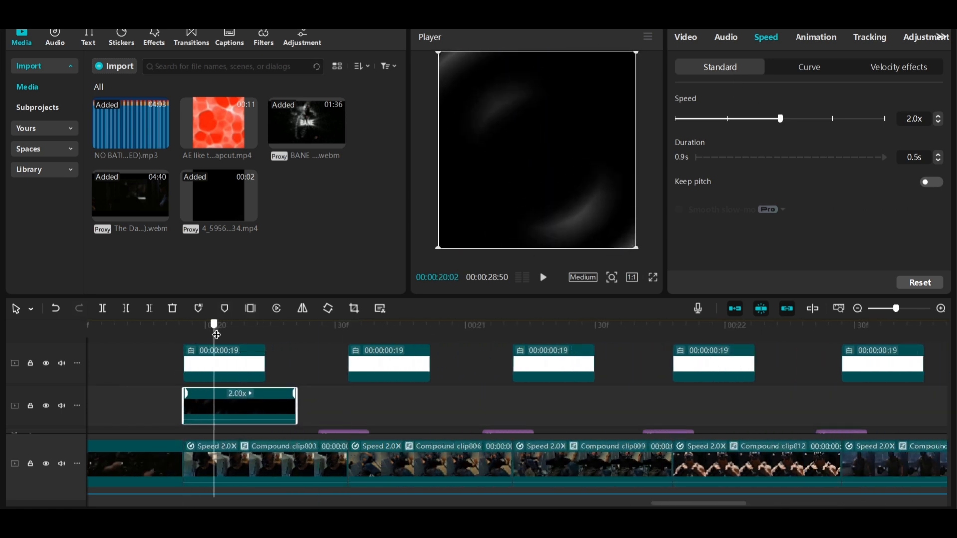
Set the black flash clip's blend mode to Screen.
{"action": "left_click", "coordinate": [683, 40]}
{"action": "left_click", "coordinate": [761, 294]}
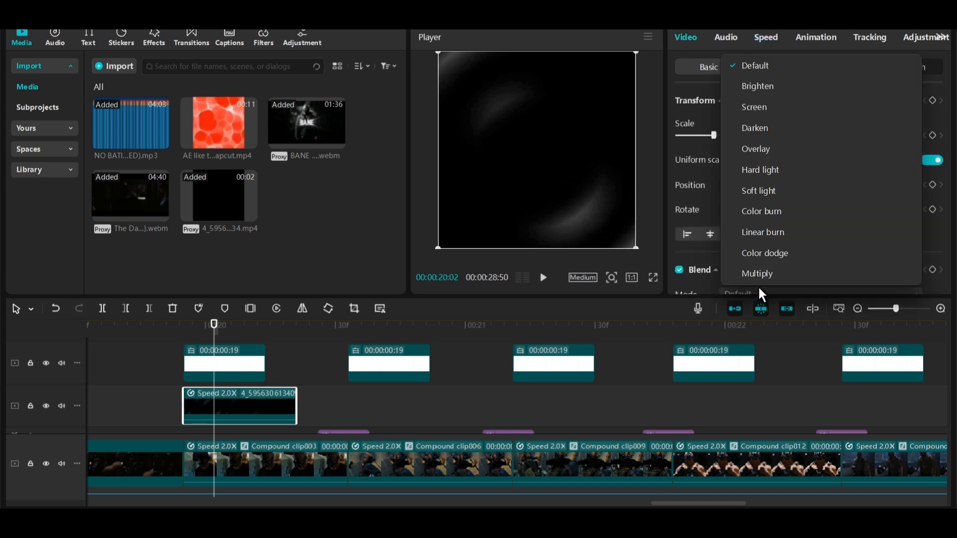
{"action": "left_click", "coordinate": [752, 106]}
Play back the flash section in full-screen preview to review the effect.
{"action": "mouse_move", "coordinate": [187, 328]}
{"action": "left_mouse_down"}
{"action": "mouse_move", "coordinate": [205, 326]}
{"action": "mouse_move", "coordinate": [171, 326]}
{"action": "left_mouse_up"}
{"action": "left_click", "coordinate": [652, 277]}
{"action": "key", "text": "space"}
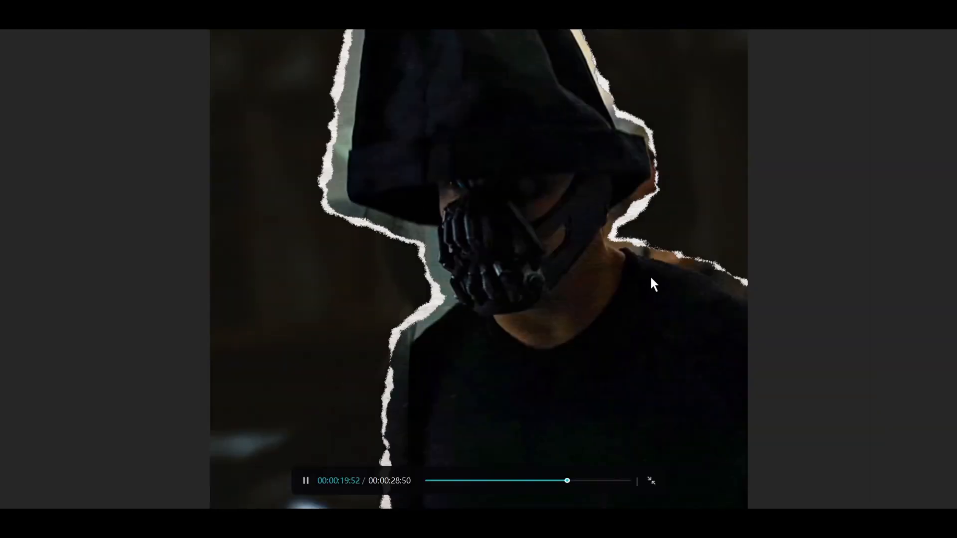
{"action": "key", "text": "space"}
{"action": "key", "text": "Escape"}
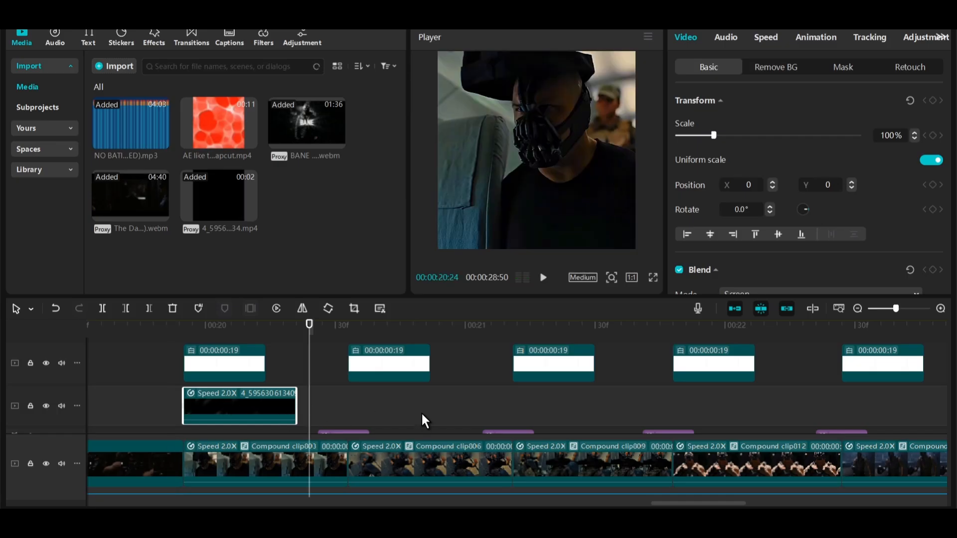
{"action": "scroll", "coordinate": [420, 412], "scroll_direction": "down", "scroll_amount": 2}
{"action": "key", "text": "space"}
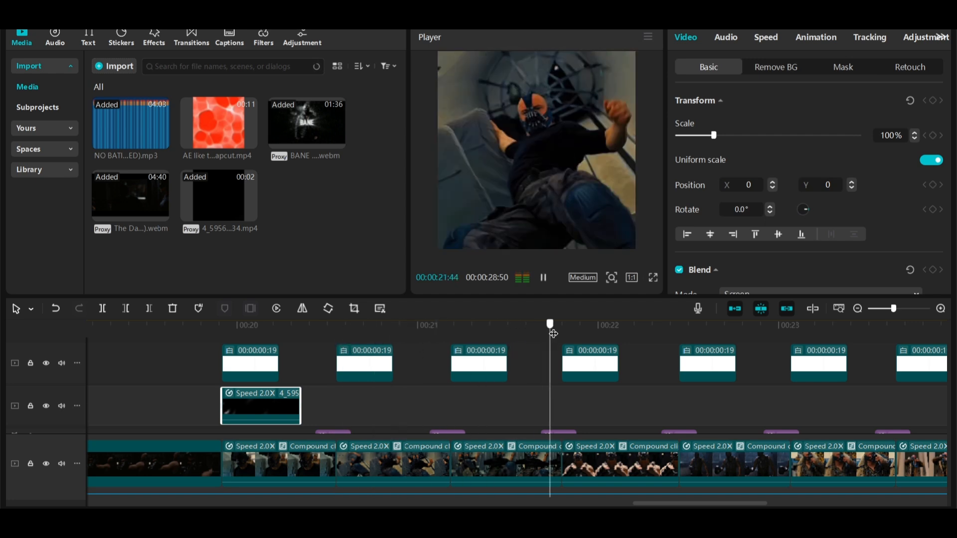
Paste a copy of the black flash clip and move it under the fourth white flash.
{"action": "left_click_drag", "start_coordinate": [552, 333], "coordinate": [455, 347]}
{"action": "key", "text": "ctrl+v"}
{"action": "key", "text": "space"}
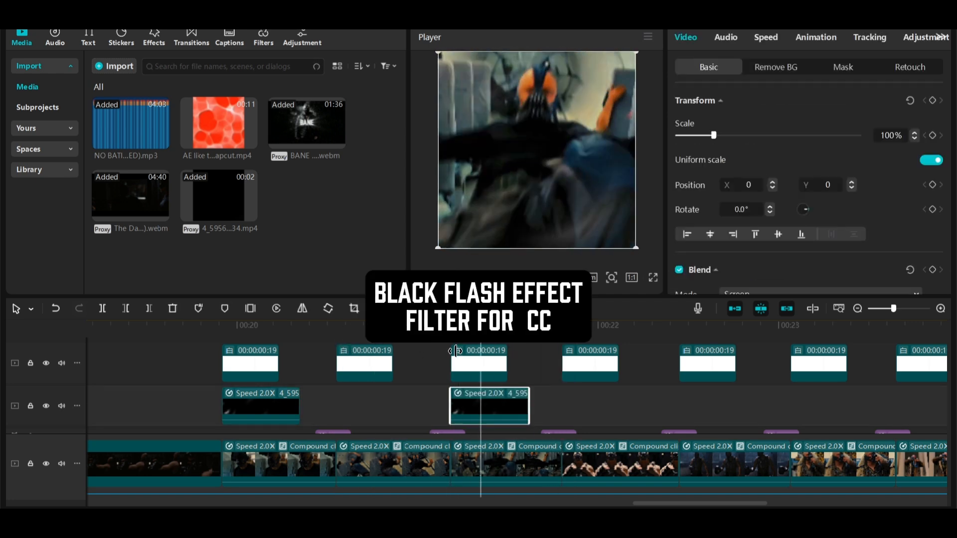
{"action": "left_click_drag", "start_coordinate": [479, 399], "coordinate": [591, 398]}
{"action": "left_click", "coordinate": [590, 361]}
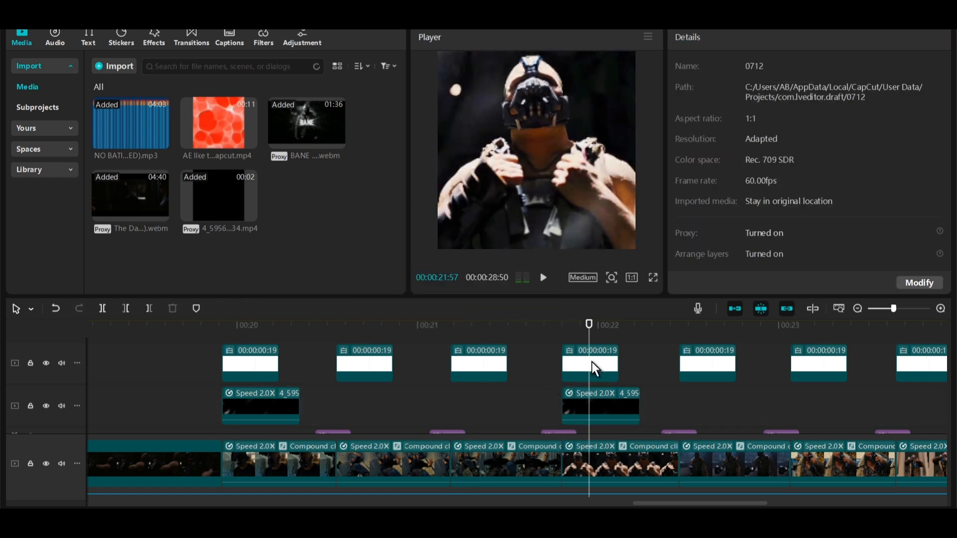
Paste more copies of the black flash clip under white flashes toward the end of the edit.
{"action": "scroll", "coordinate": [591, 361], "scroll_direction": "down", "scroll_amount": 1}
{"action": "scroll", "coordinate": [591, 362], "scroll_direction": "right", "scroll_amount": 5}
{"action": "left_click", "coordinate": [374, 341]}
{"action": "left_click", "coordinate": [348, 336]}
{"action": "key", "text": "ctrl+v"}
{"action": "left_click_drag", "start_coordinate": [364, 336], "coordinate": [707, 336]}
{"action": "scroll", "coordinate": [707, 344], "scroll_direction": "right", "scroll_amount": 5}
{"action": "left_click_drag", "start_coordinate": [446, 339], "coordinate": [636, 337]}
{"action": "key", "text": "ctrl+v"}
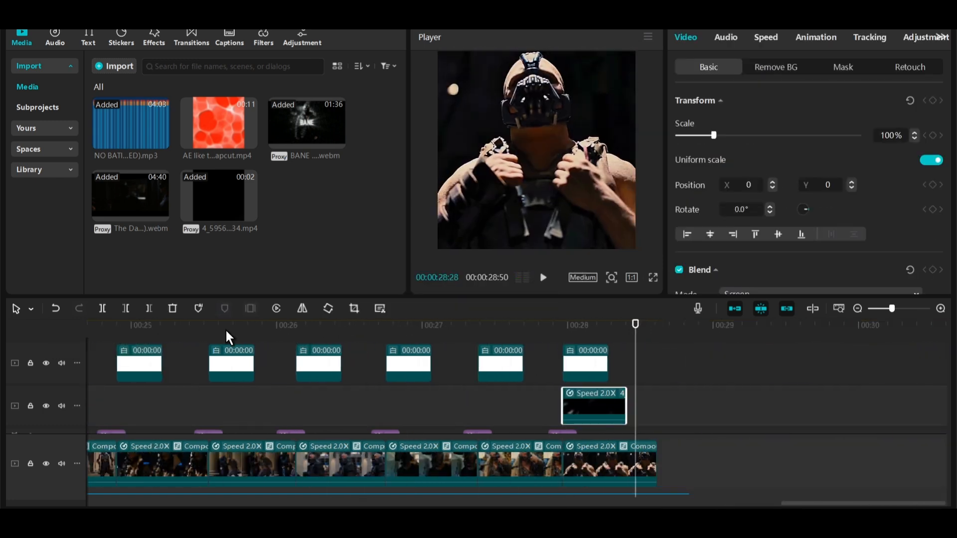
{"action": "left_click_drag", "start_coordinate": [274, 331], "coordinate": [296, 333]}
{"action": "key", "text": "ctrl+v"}
Play back the final section to review the flashes.
{"action": "key", "text": "space"}
{"action": "key", "text": "space"}
{"action": "left_click", "coordinate": [448, 328]}
{"action": "key", "text": "space"}
{"action": "key", "text": "space"}
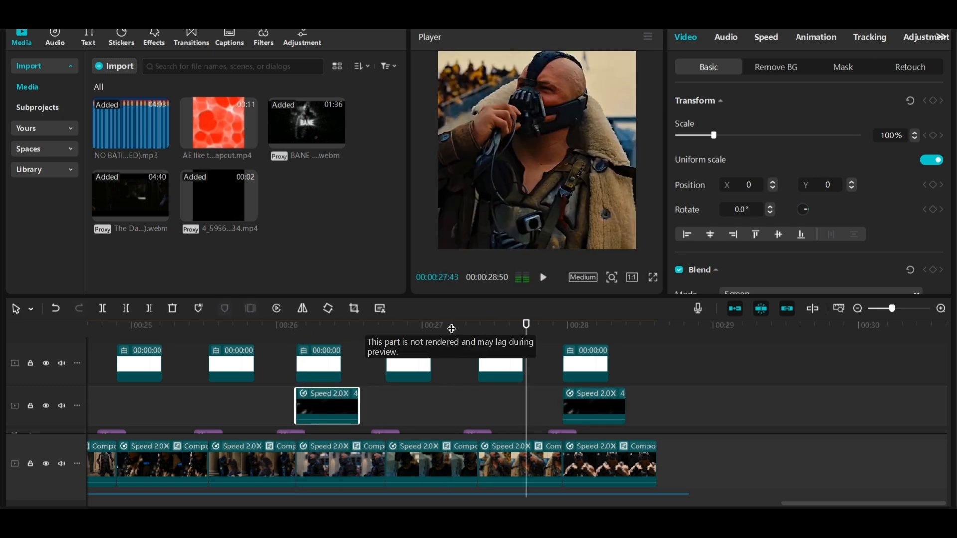